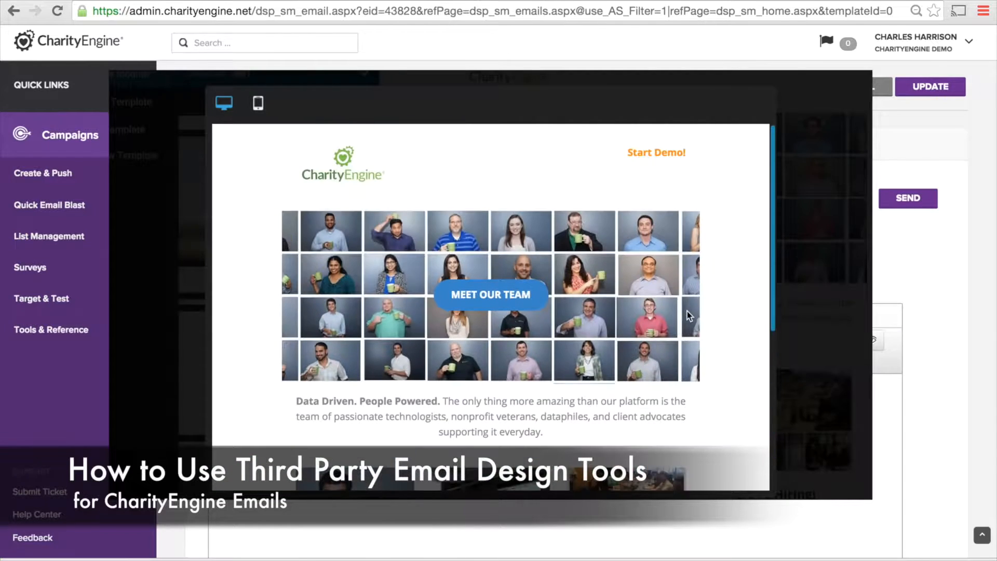
Preview the CharityEngine team email in its mobile layout and review it down to the end
click(259, 104)
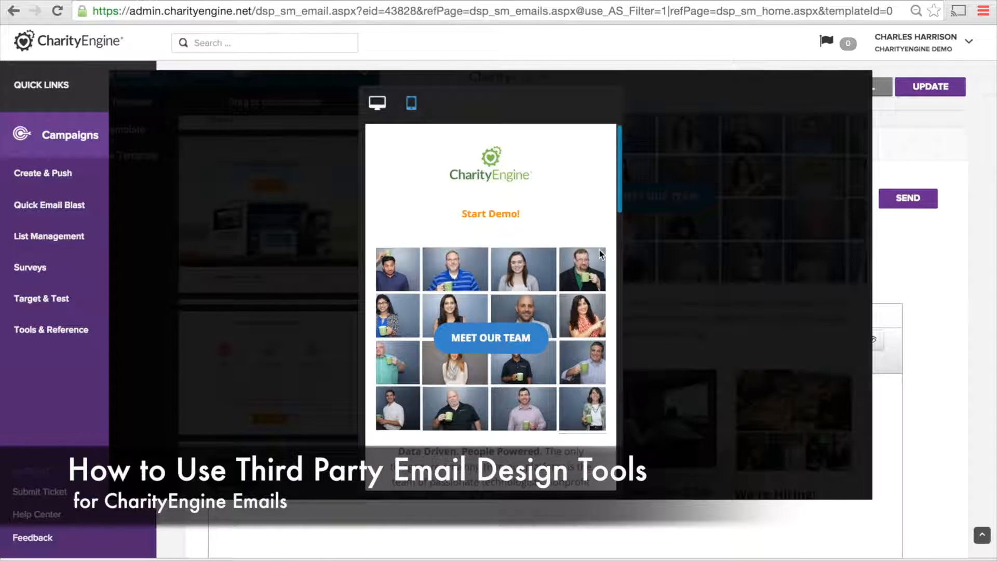
scroll(600, 255, down, 15)
scroll(599, 255, down, 5)
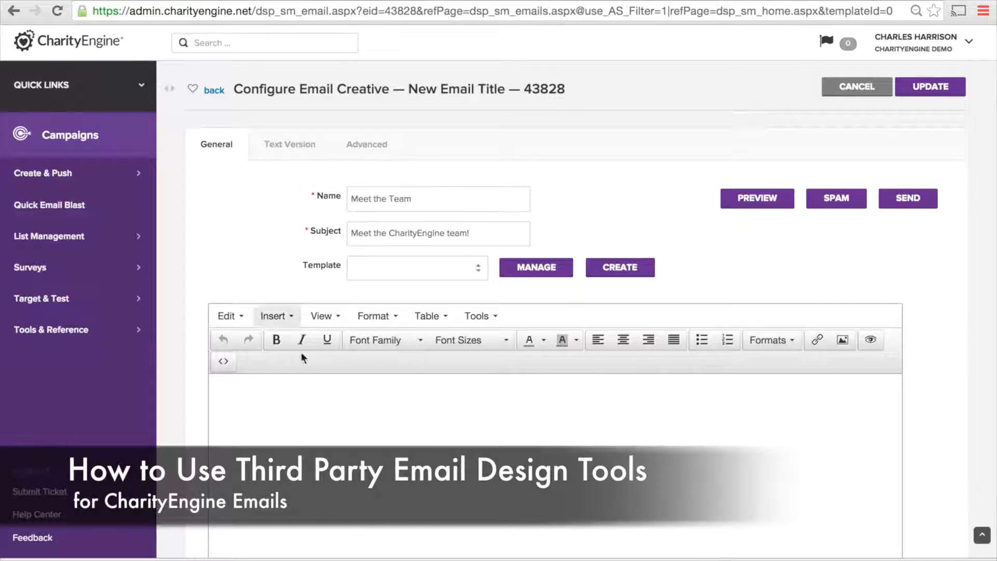
Paste the copied email HTML into the source code of the "Meet the Team" email
click(222, 362)
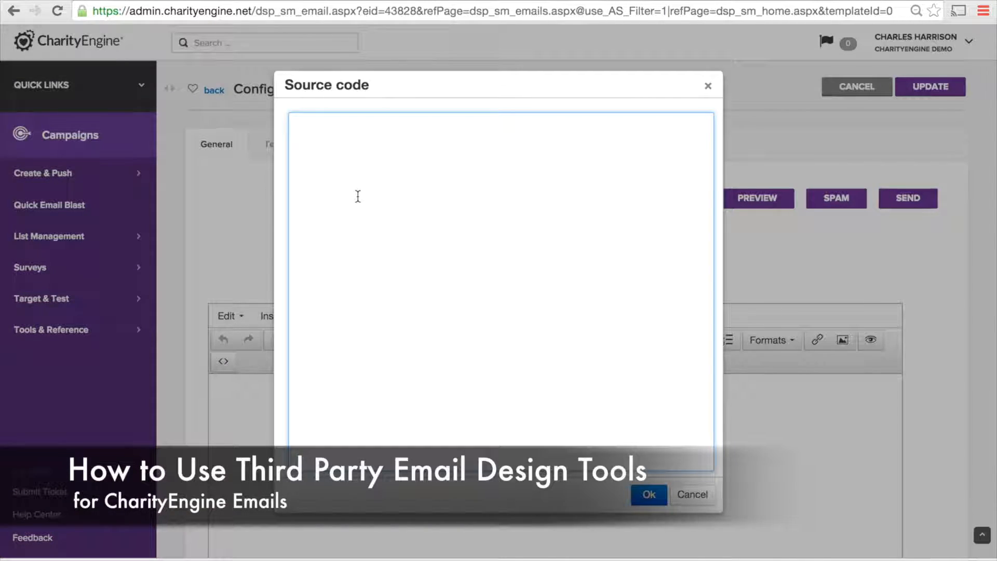
key(ctrl+v)
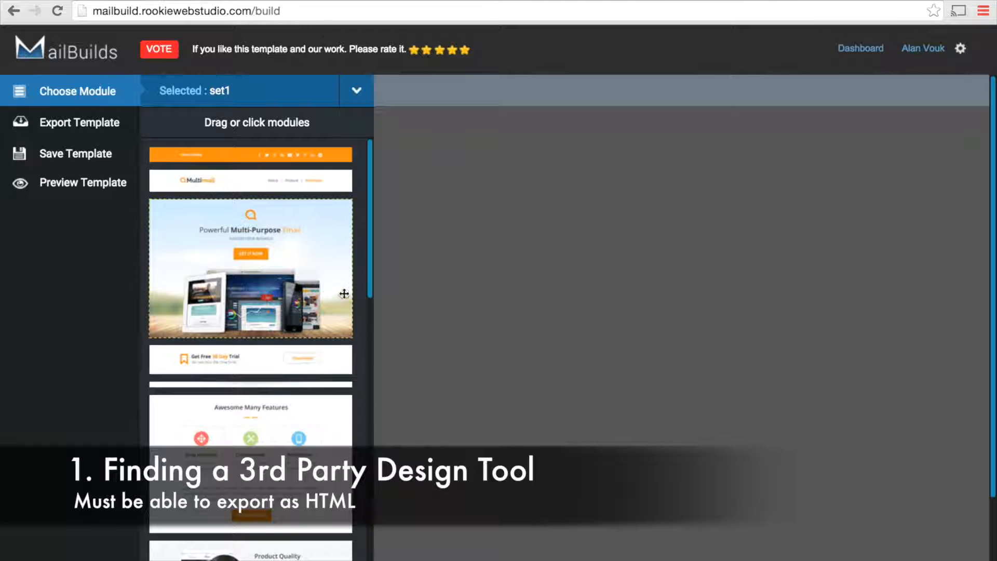
In MailBuilds, browse the set1 modules and preview the template sets from set1 to set4
scroll(288, 385, down, 8)
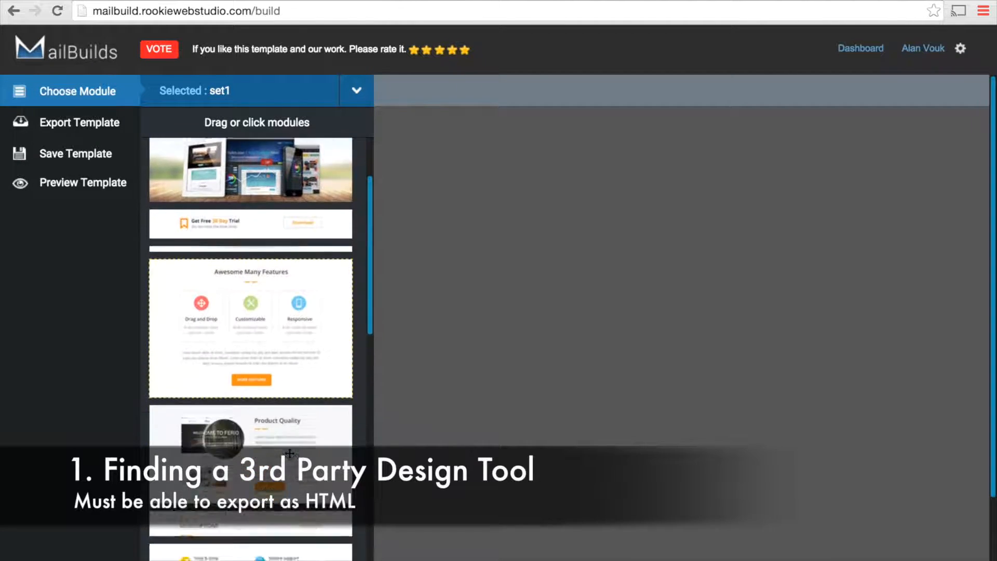
scroll(289, 453, down, 4)
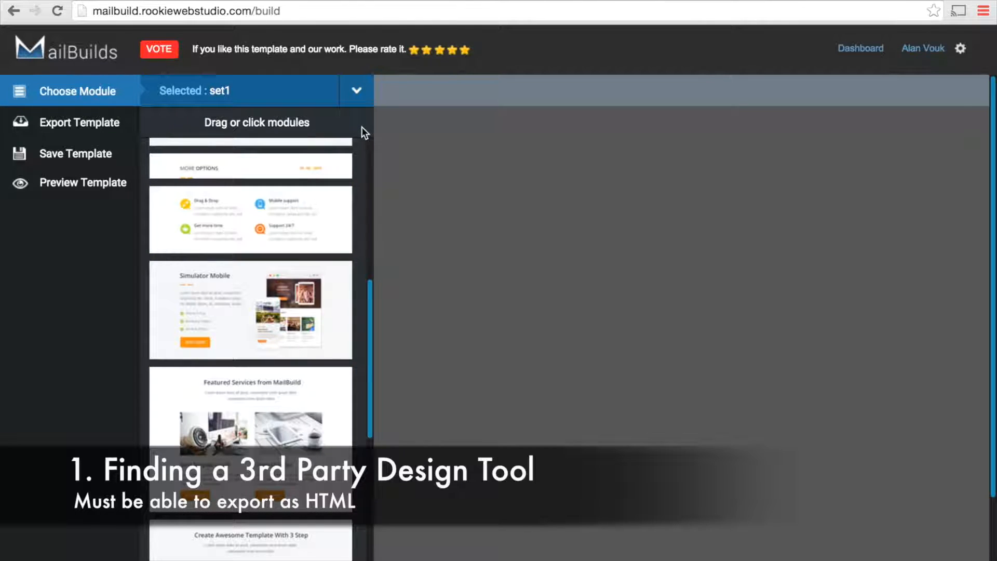
click(356, 92)
mouse_move(355, 125)
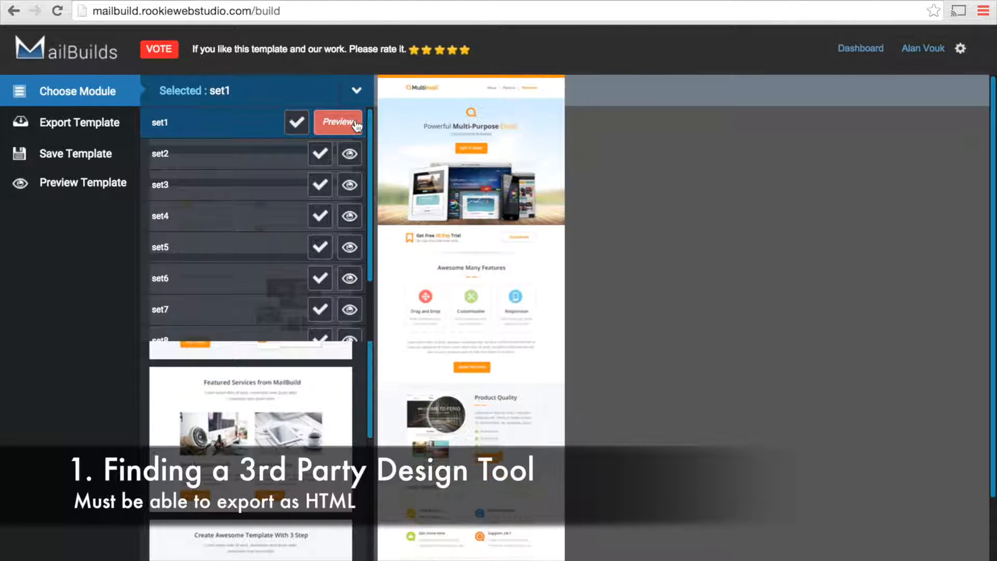
mouse_move(356, 152)
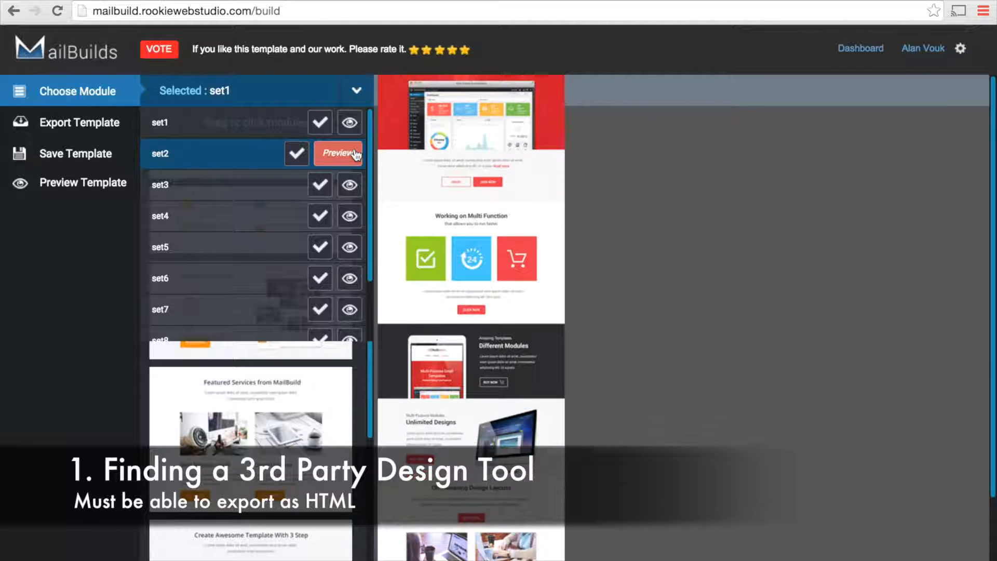
mouse_move(356, 186)
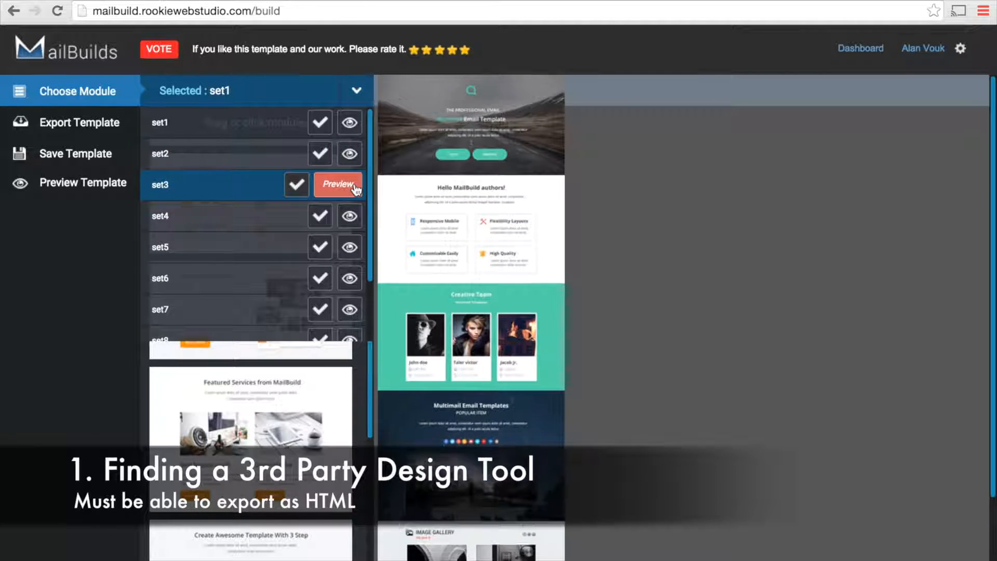
mouse_move(351, 218)
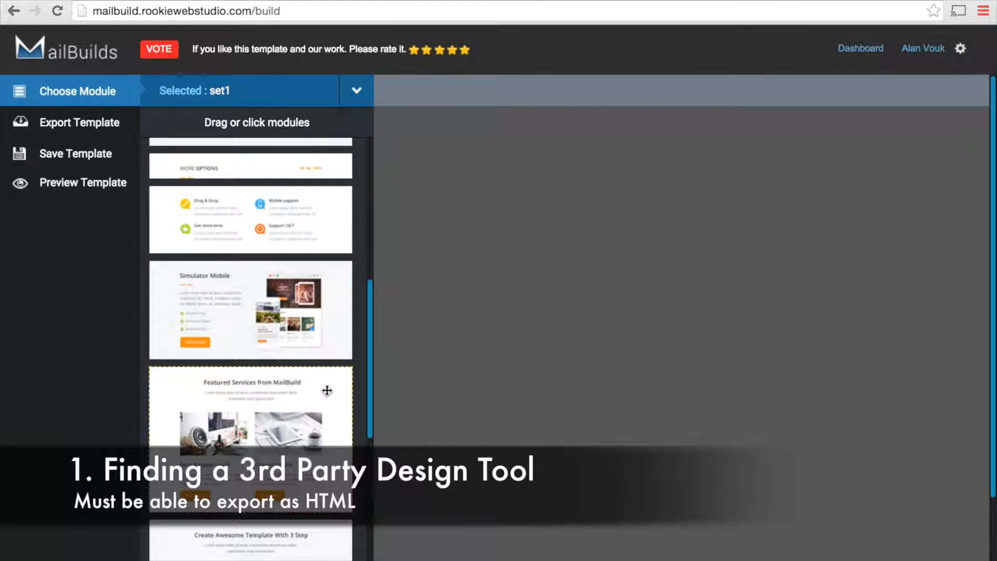
Add the "Start Builds your E-mail Template Now!" module to the canvas, with the "Create Awesome Template With 3 Step" module below it
scroll(327, 391, down, 7)
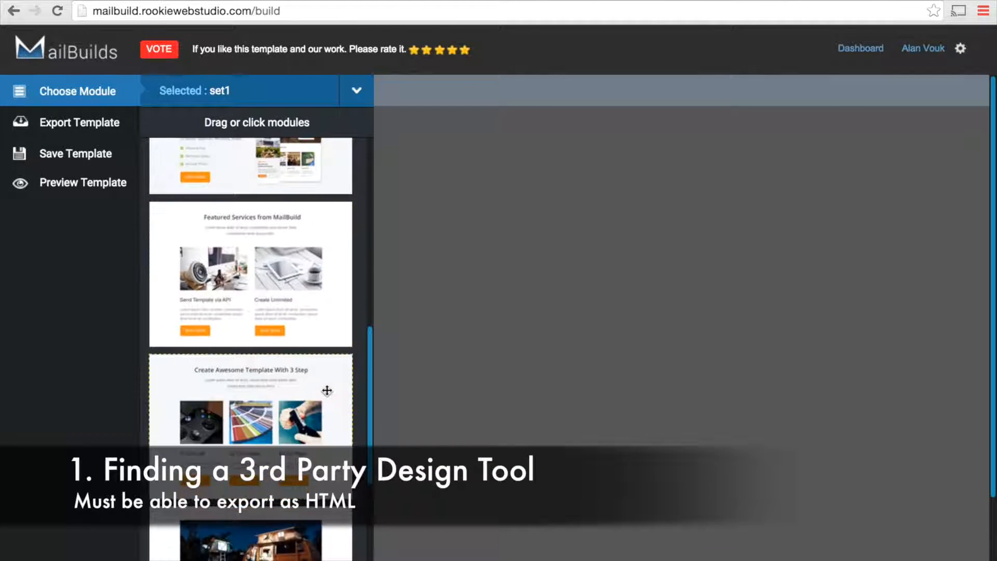
scroll(327, 390, down, 8)
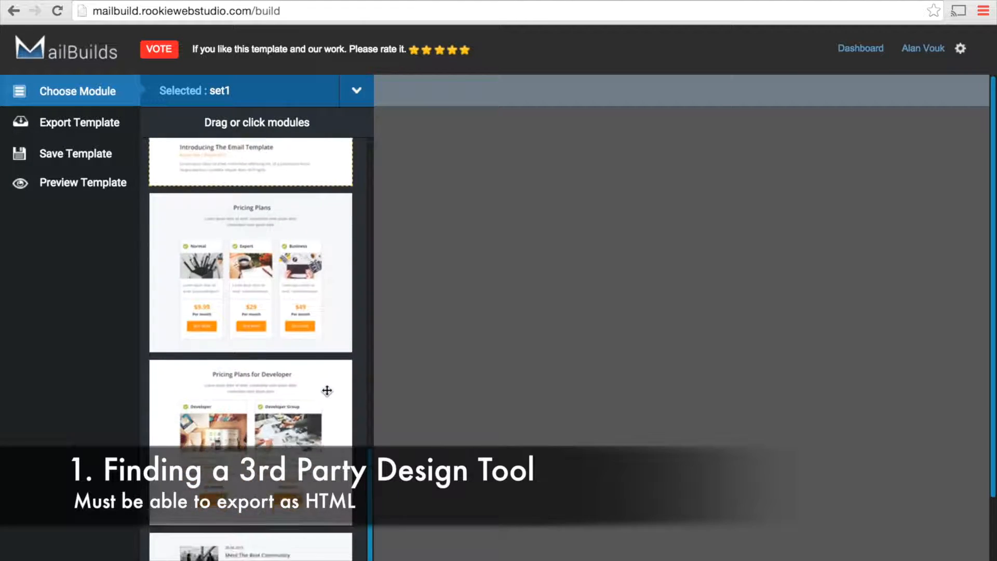
drag(308, 388, 520, 329)
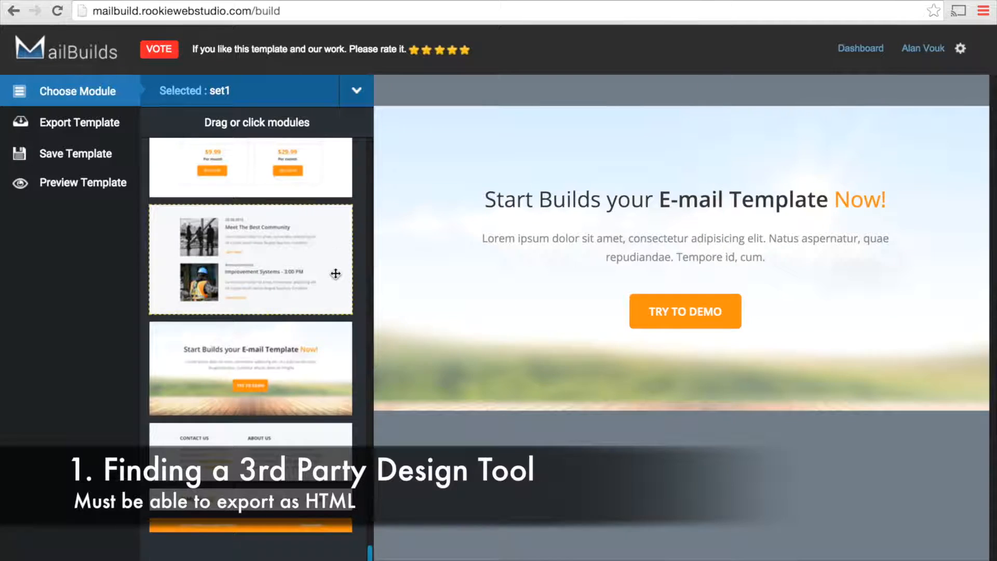
scroll(332, 276, up, 10)
drag(311, 288, 456, 457)
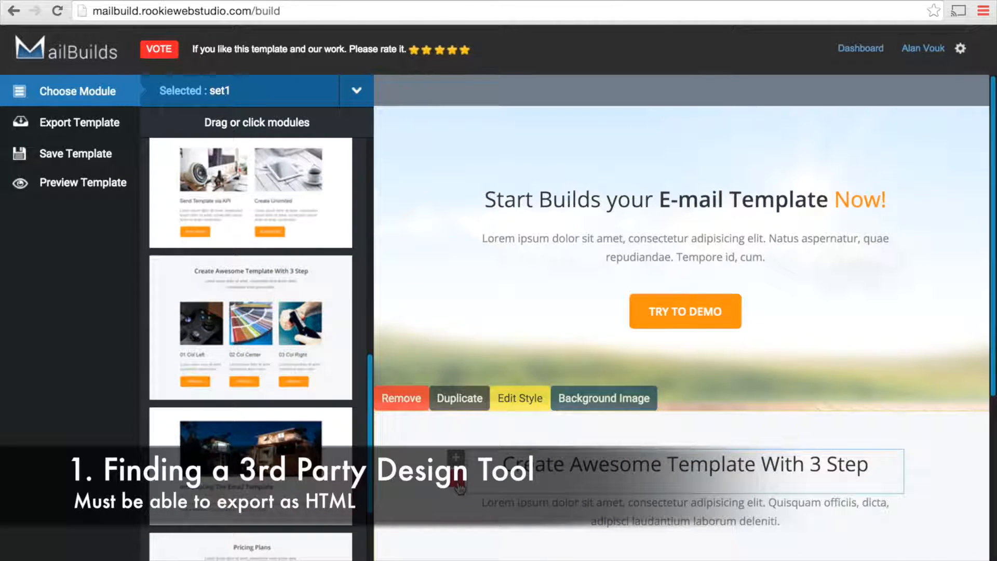
Remove the heading of the three-step module and both the heading and paragraph of the header module
scroll(459, 489, down, 3)
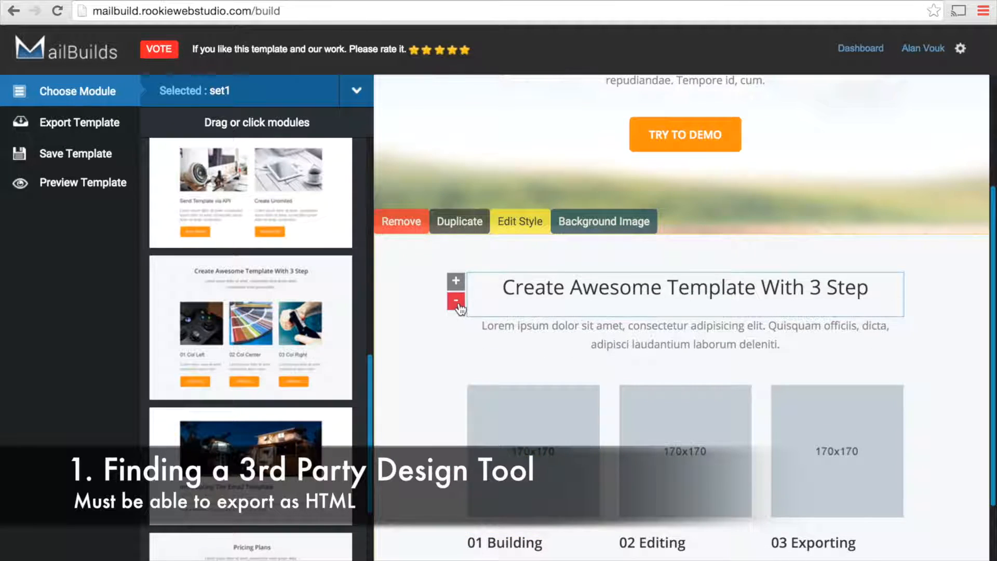
click(457, 303)
scroll(415, 332, up, 3)
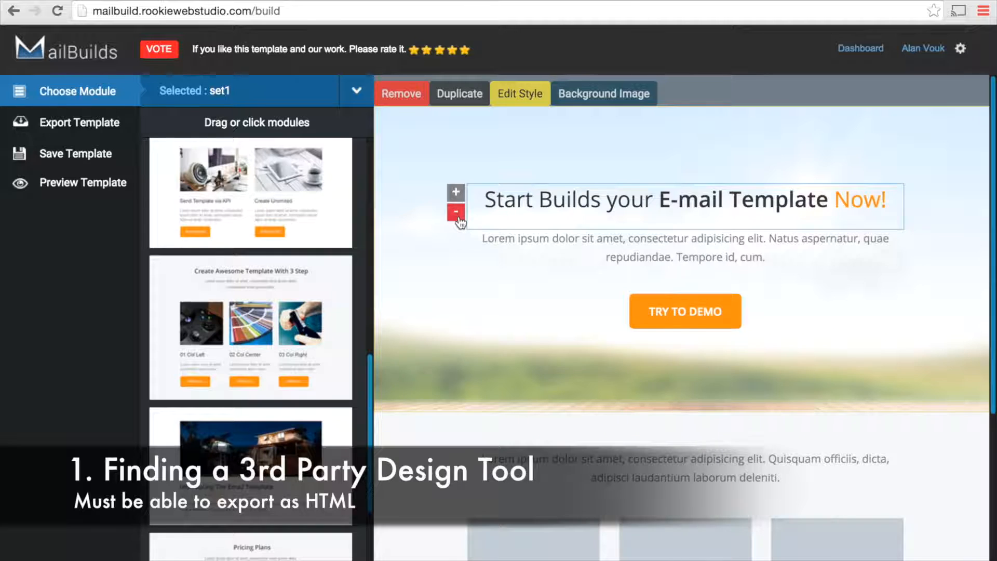
click(457, 212)
click(457, 212)
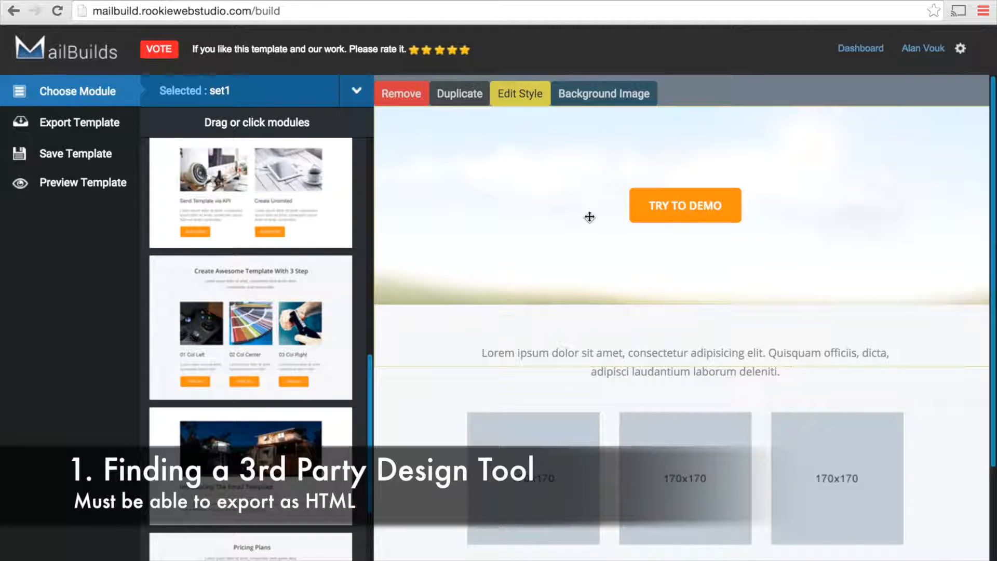
Set the header module's background to the CharityEngine group headshots picture from the image library and save the change
click(604, 98)
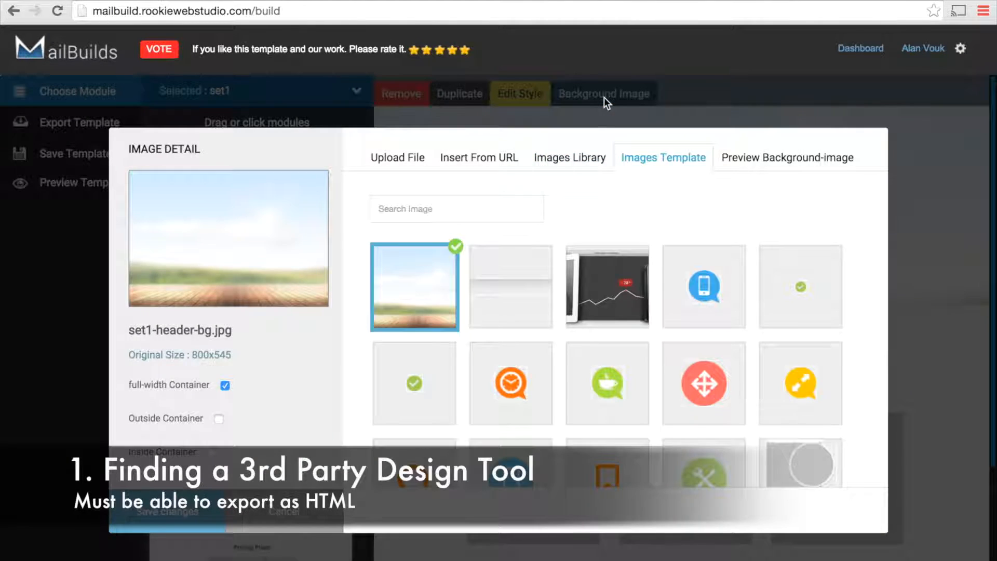
click(572, 158)
scroll(592, 381, down, 20)
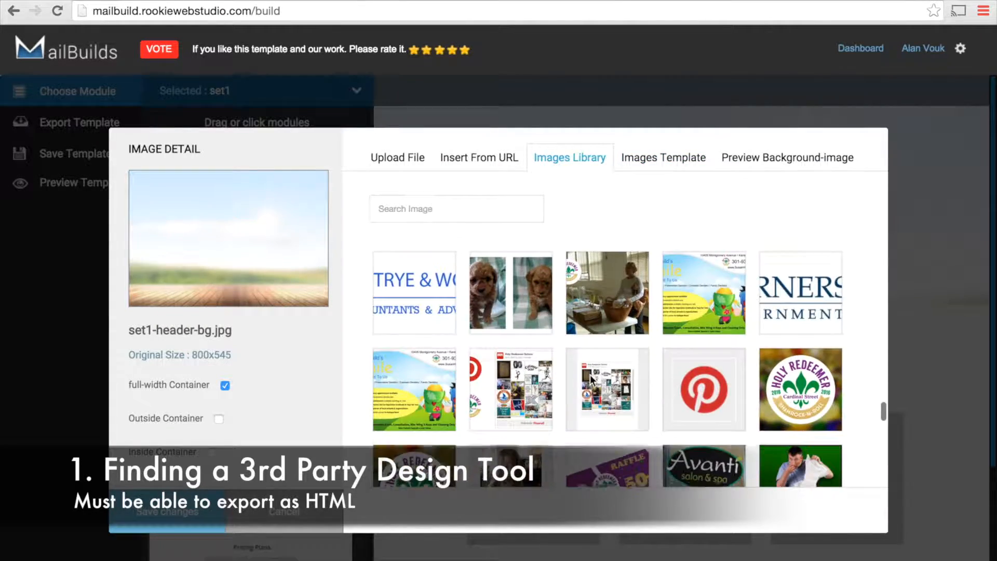
click(692, 338)
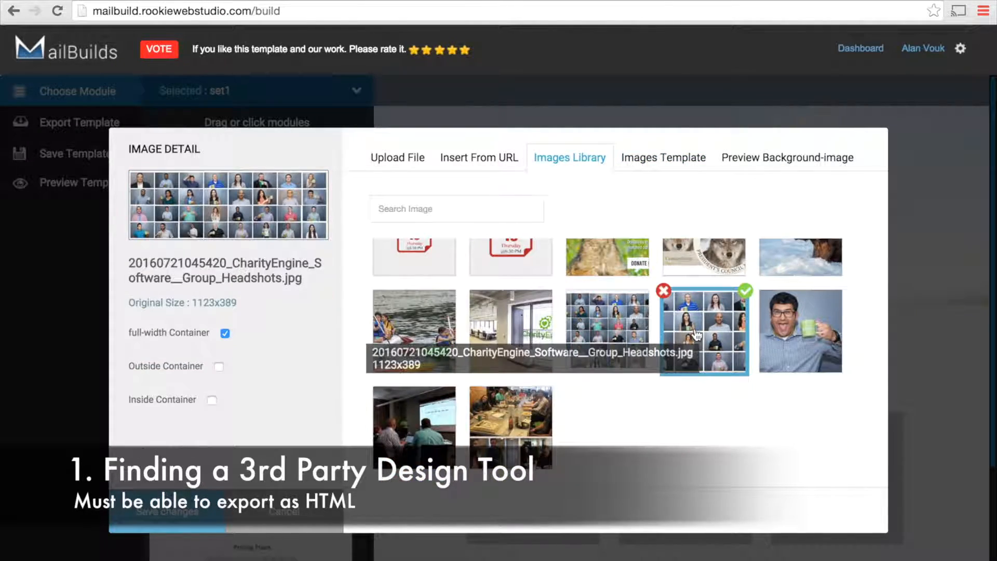
click(164, 512)
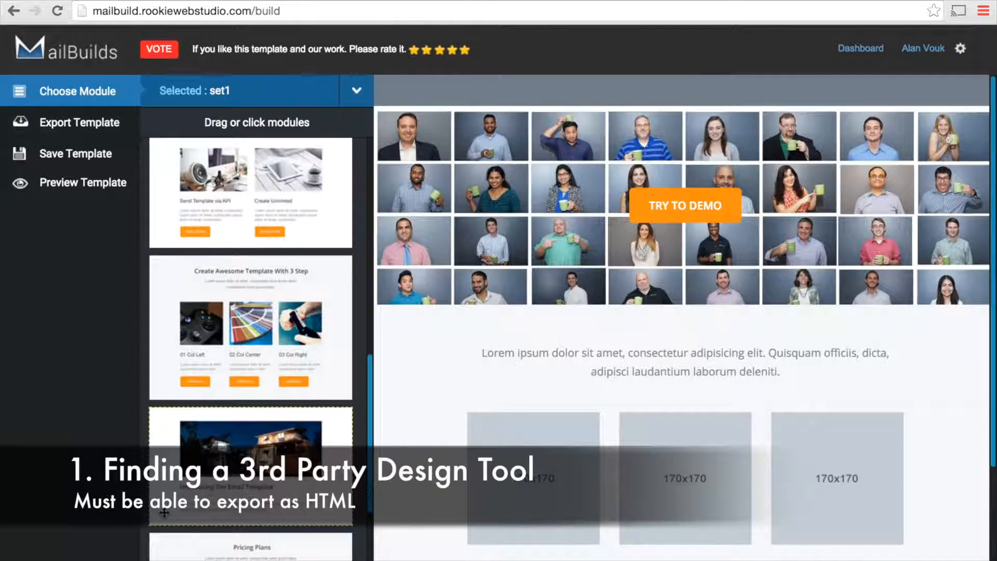
Delete the text of the "TRY TO DEMO" button and save the edit
click(683, 208)
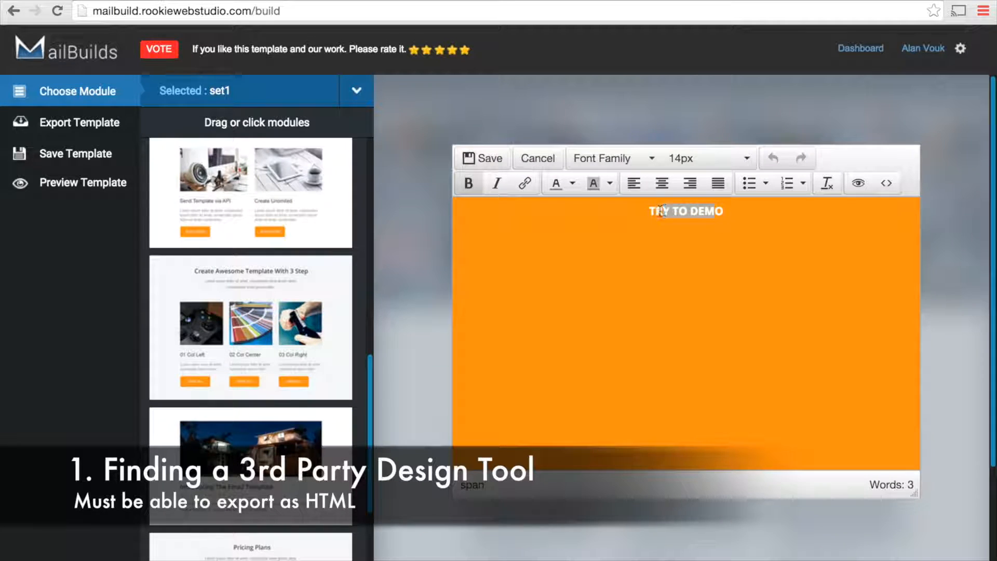
key(Delete)
key(BackSpace)
click(485, 158)
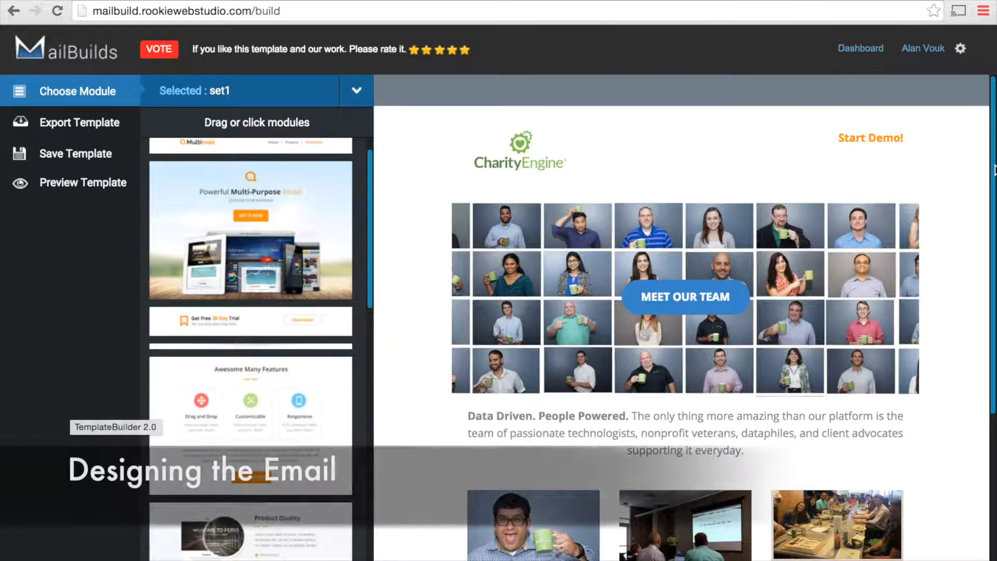
Review the finished team email on the canvas and in its mobile preview down to the footer
scroll(681, 312, down, 5)
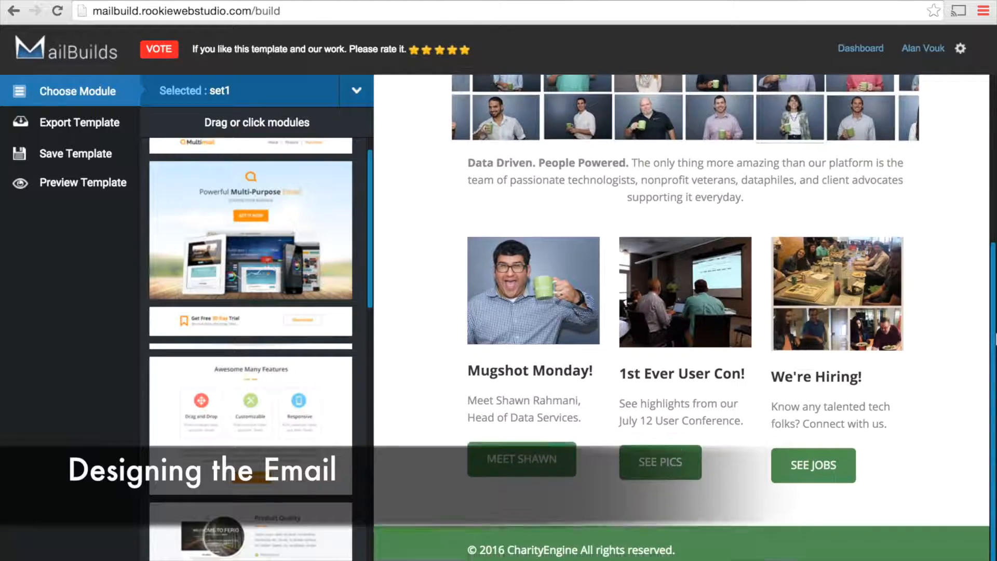
scroll(682, 355, up, 3)
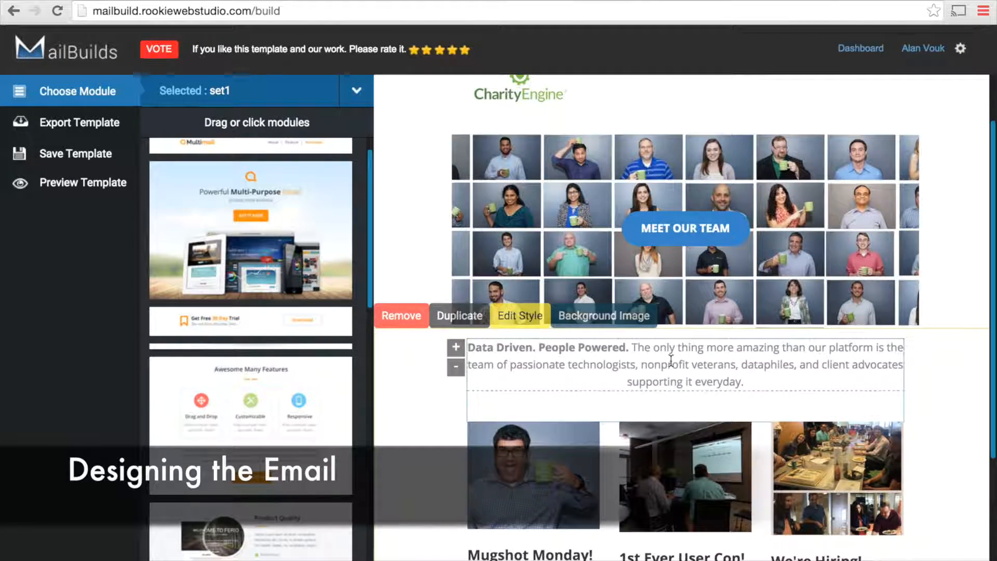
click(96, 185)
scroll(717, 357, down, 5)
scroll(717, 357, up, 5)
click(239, 123)
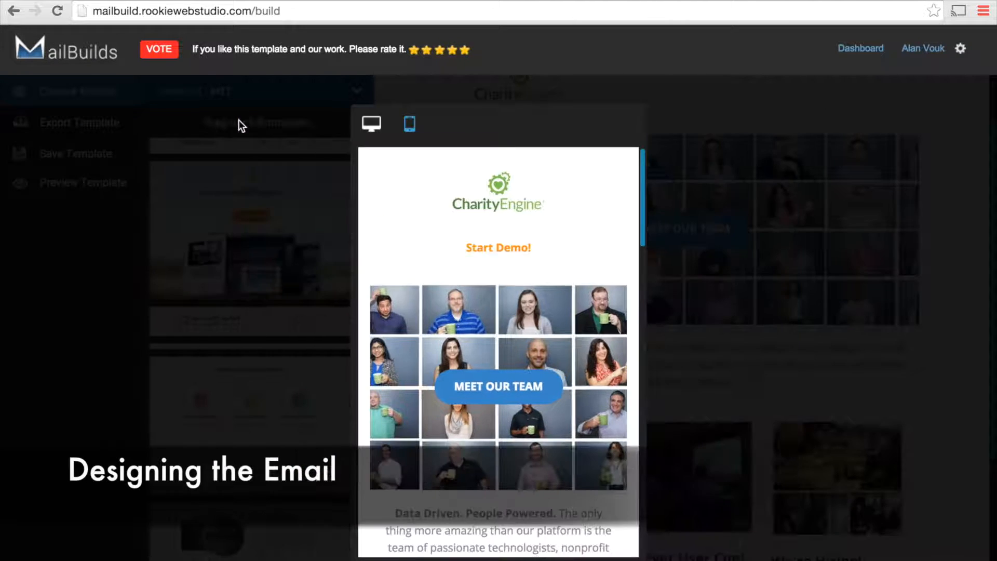
scroll(620, 288, down, 15)
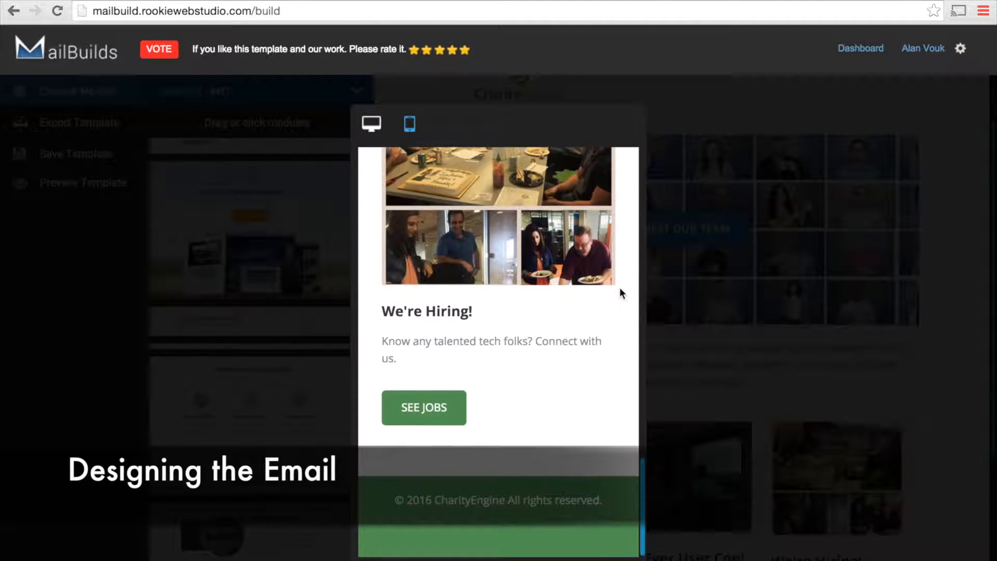
click(163, 213)
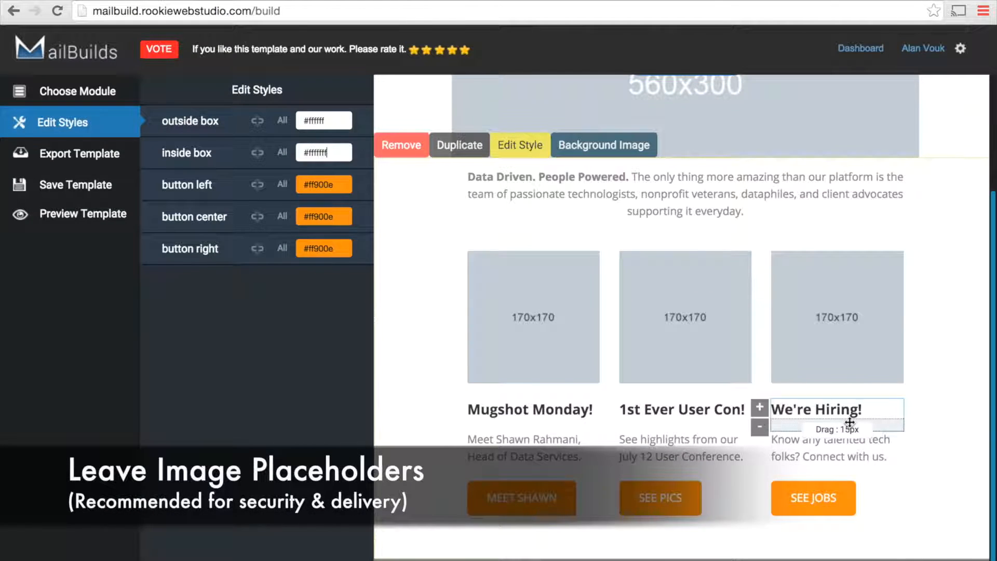
Examine the email version with image placeholders on the canvas and in its desktop and mobile previews
drag(993, 408, 993, 281)
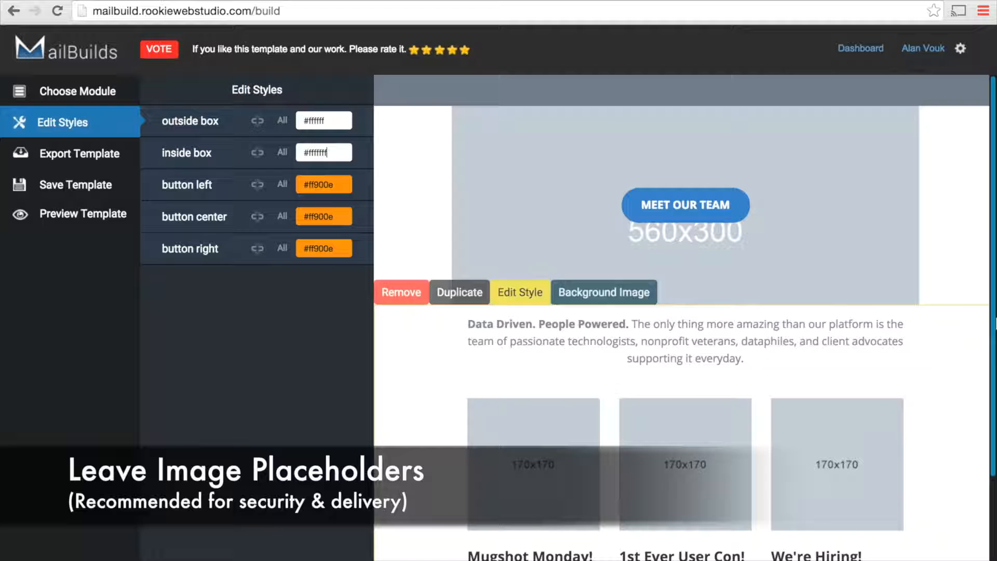
scroll(839, 405, down, 4)
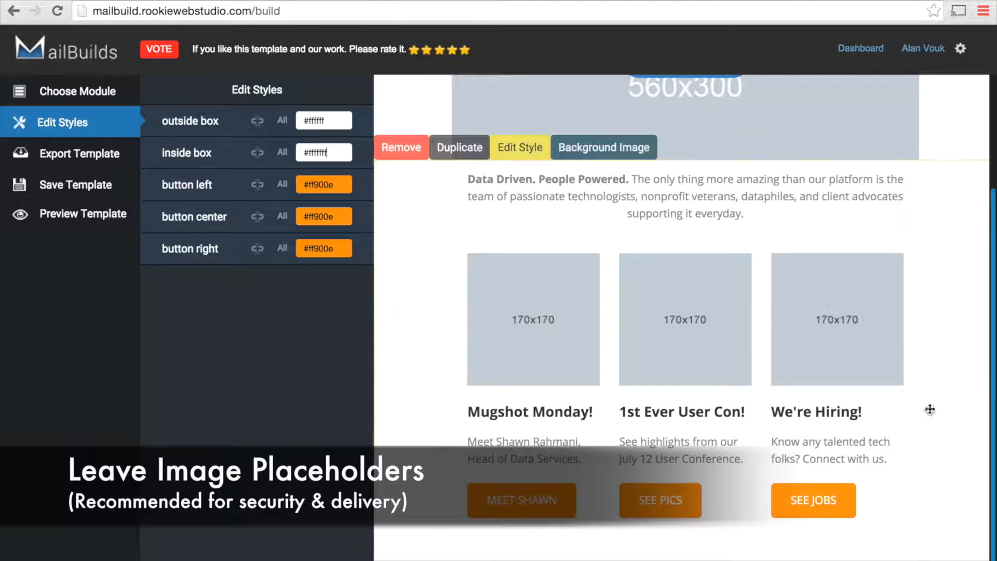
click(839, 416)
click(537, 157)
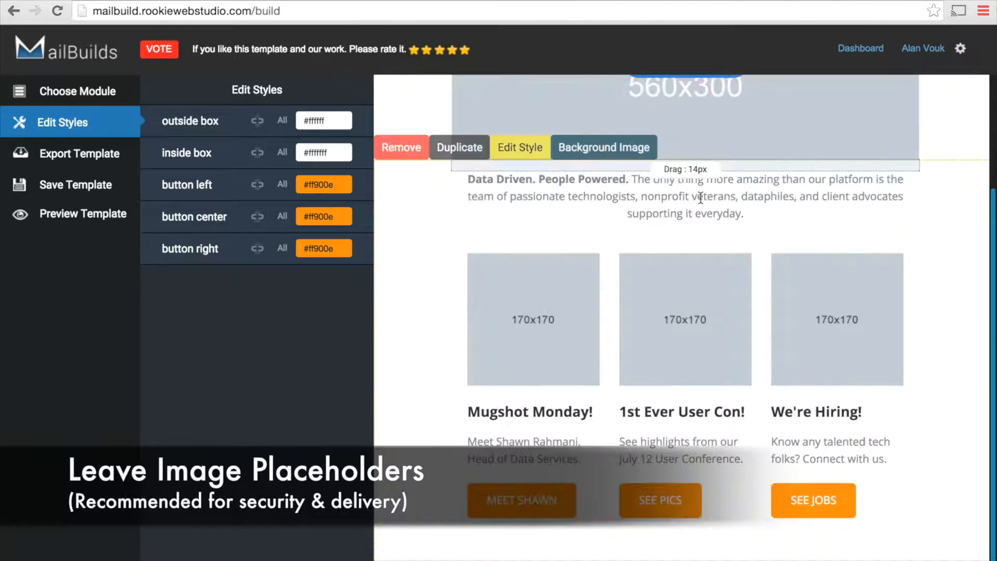
scroll(957, 416, up, 3)
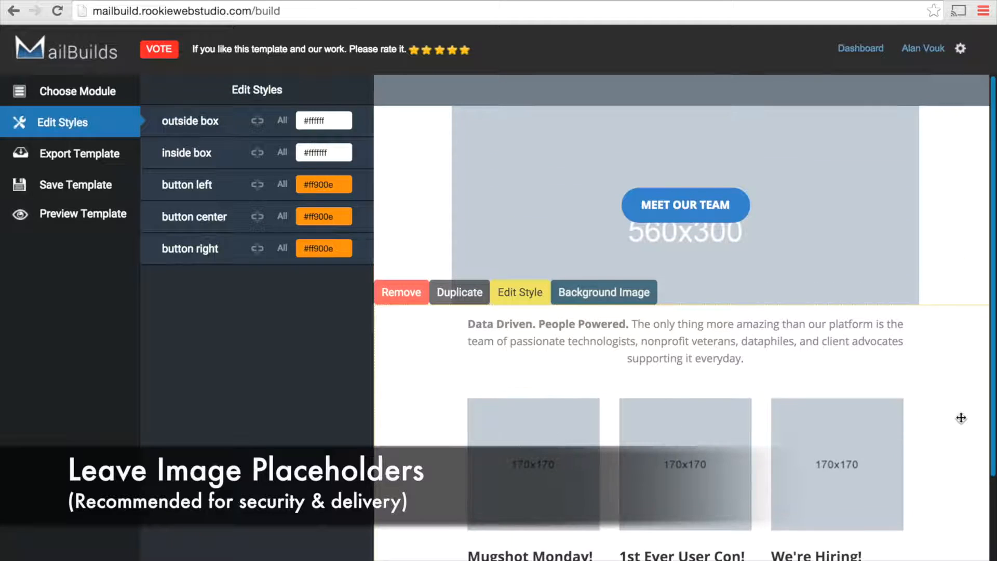
click(73, 217)
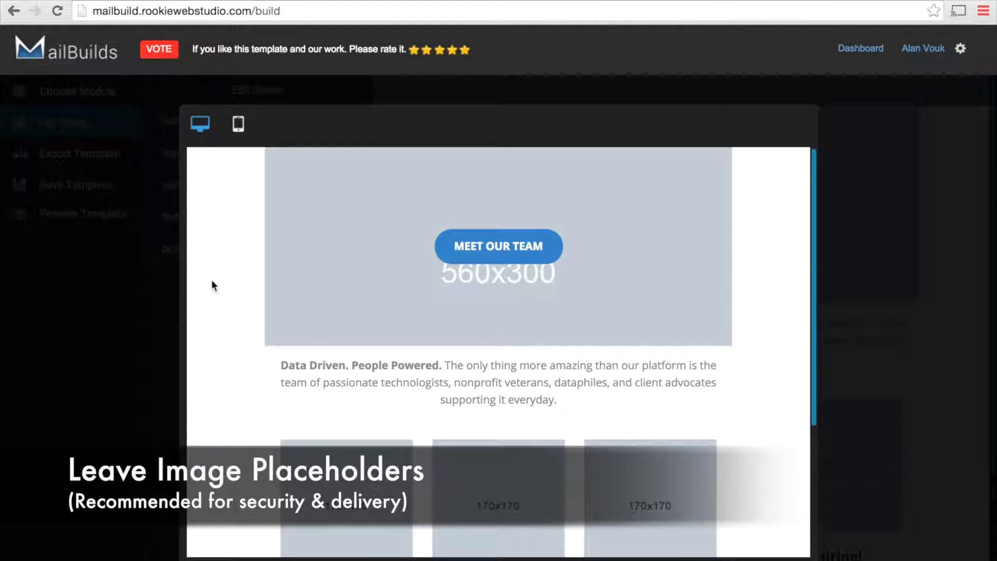
scroll(211, 276, down, 3)
click(237, 123)
scroll(460, 338, down, 10)
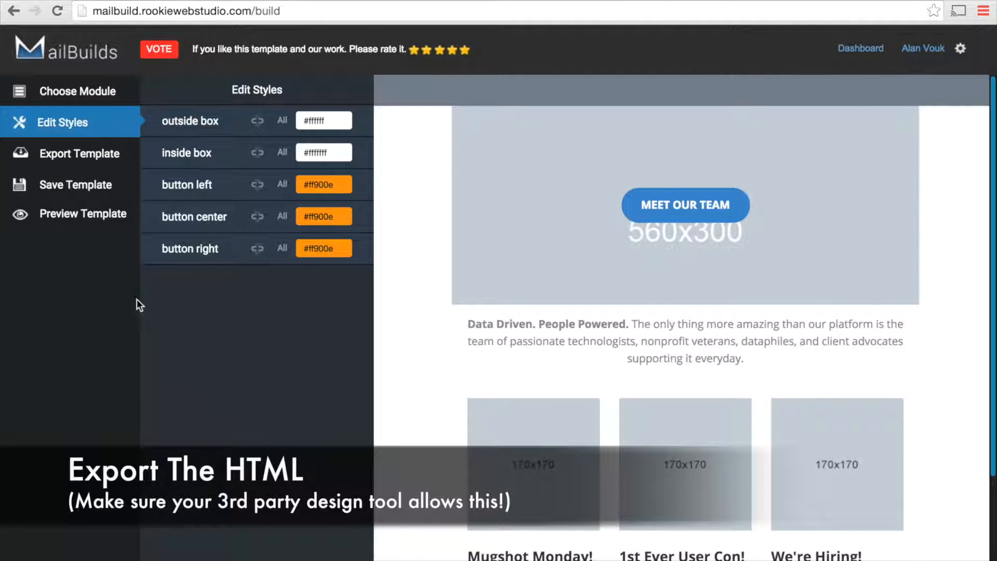
Export the template as HTML to the desktop, keeping the images online
click(92, 164)
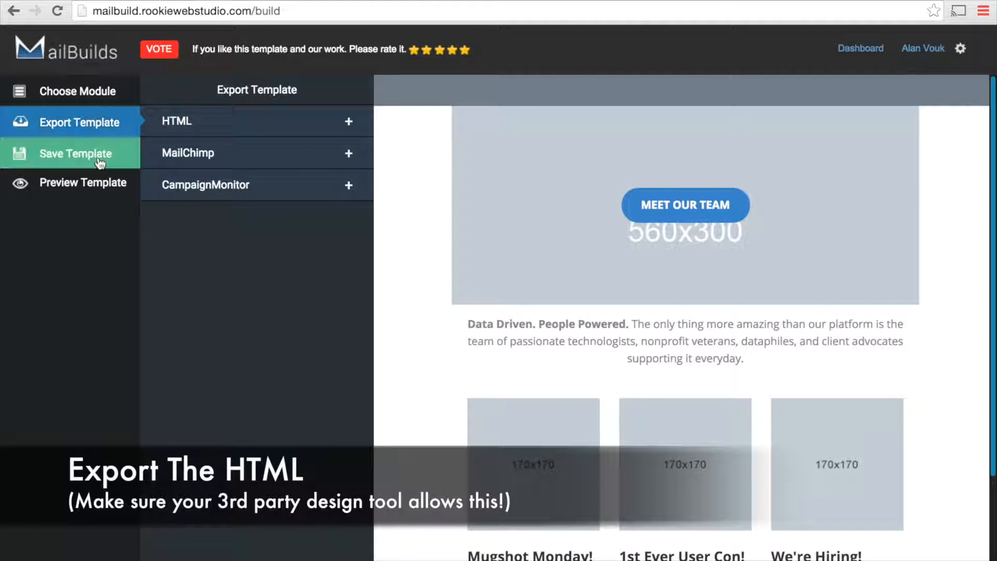
click(349, 124)
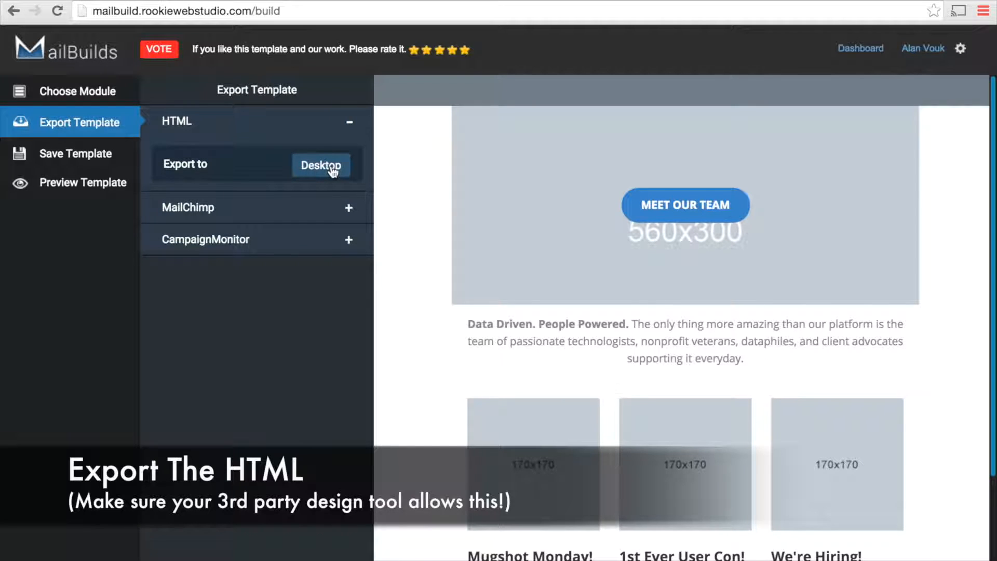
click(332, 170)
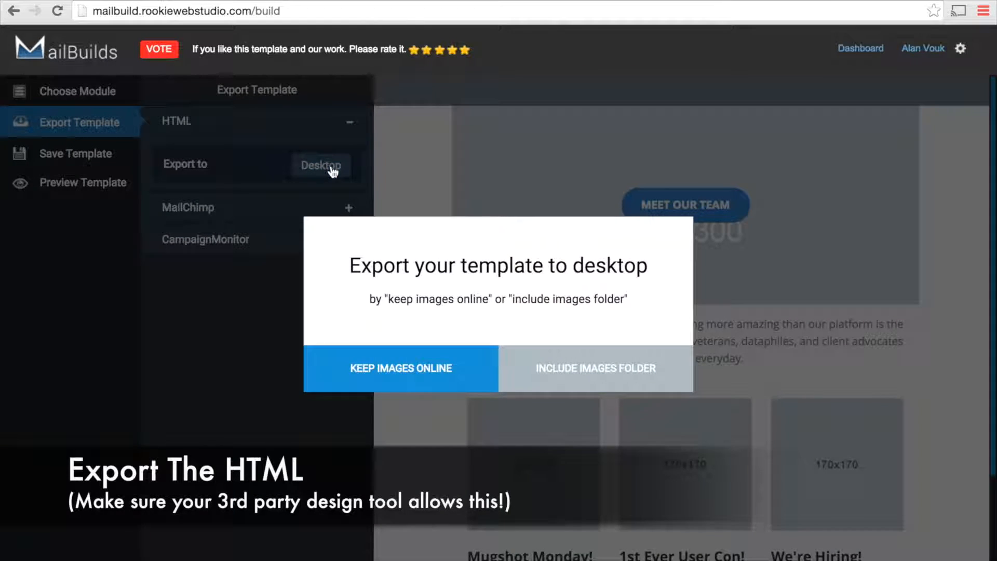
click(403, 370)
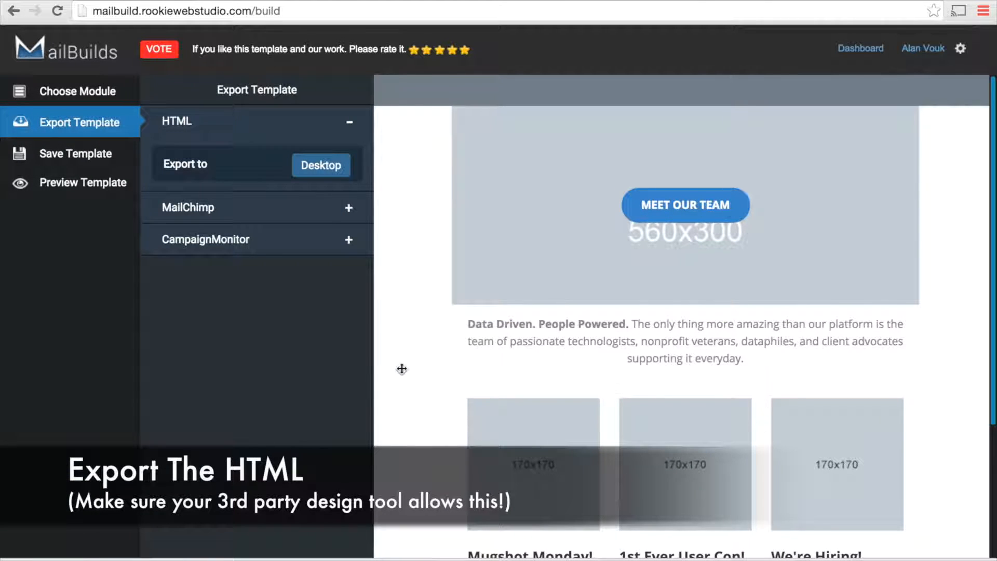
Show the downloaded CharityEngineSampleEmail zip archive in Finder and extract it with the file extractor tool
click(169, 560)
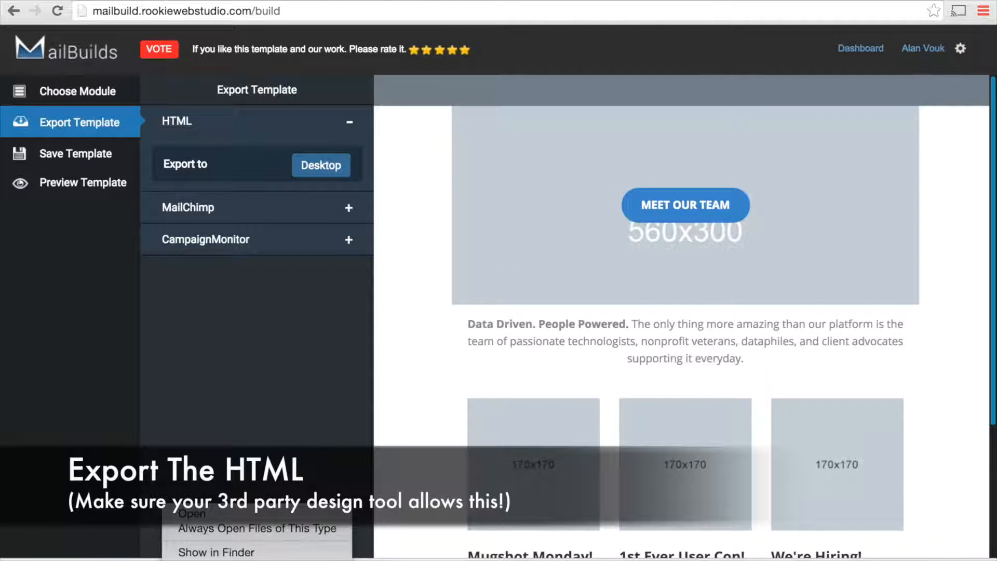
click(199, 553)
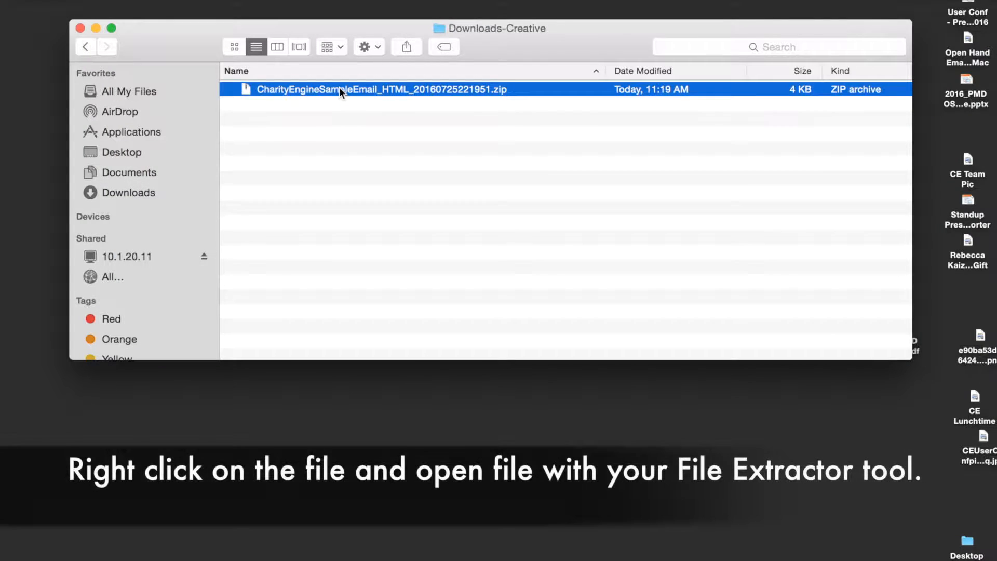
right_click(339, 88)
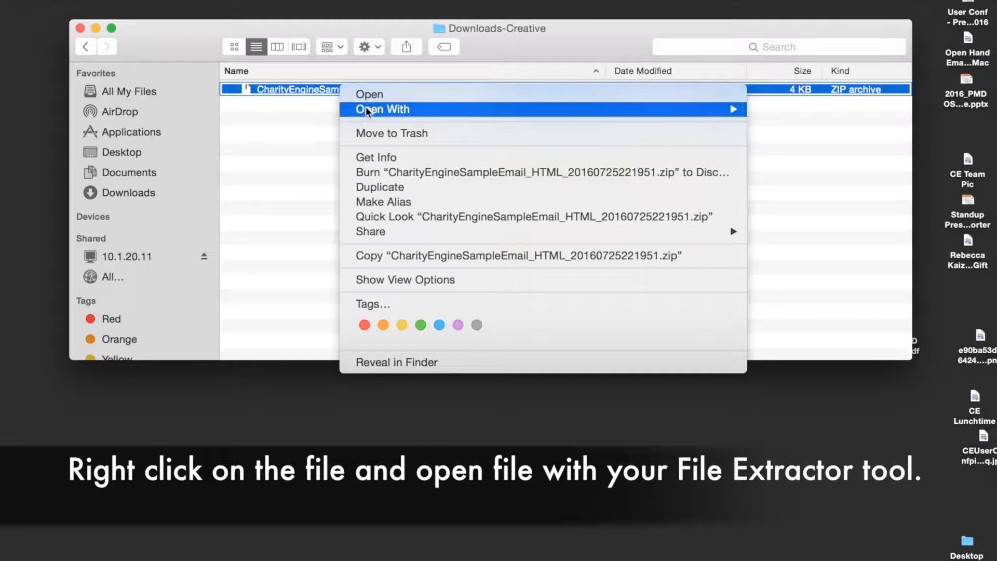
mouse_move(373, 108)
click(786, 114)
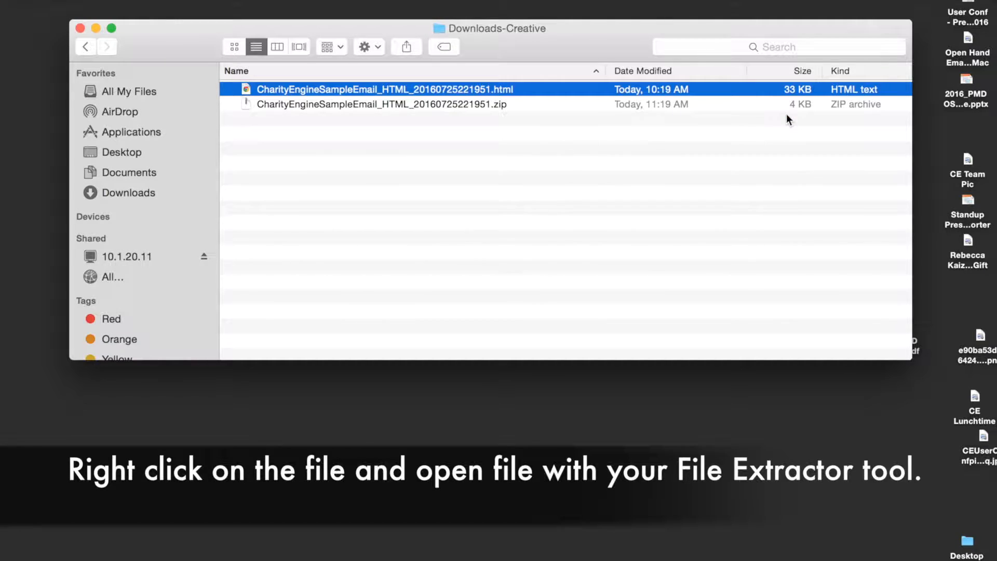
Open the extracted CharityEngineSampleEmail HTML file in the browser, view its page source and copy all of the code
double_click(444, 89)
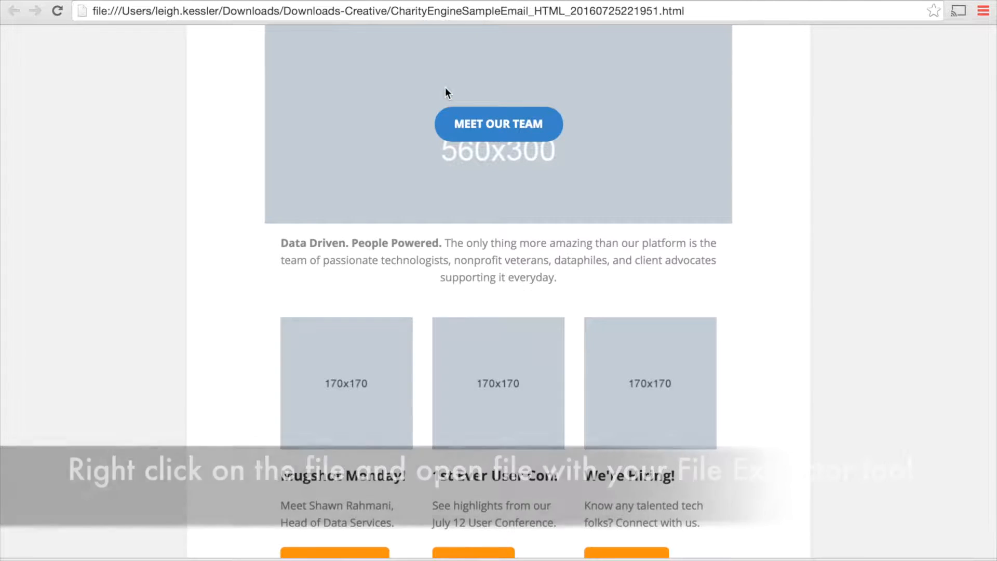
scroll(779, 367, down, 3)
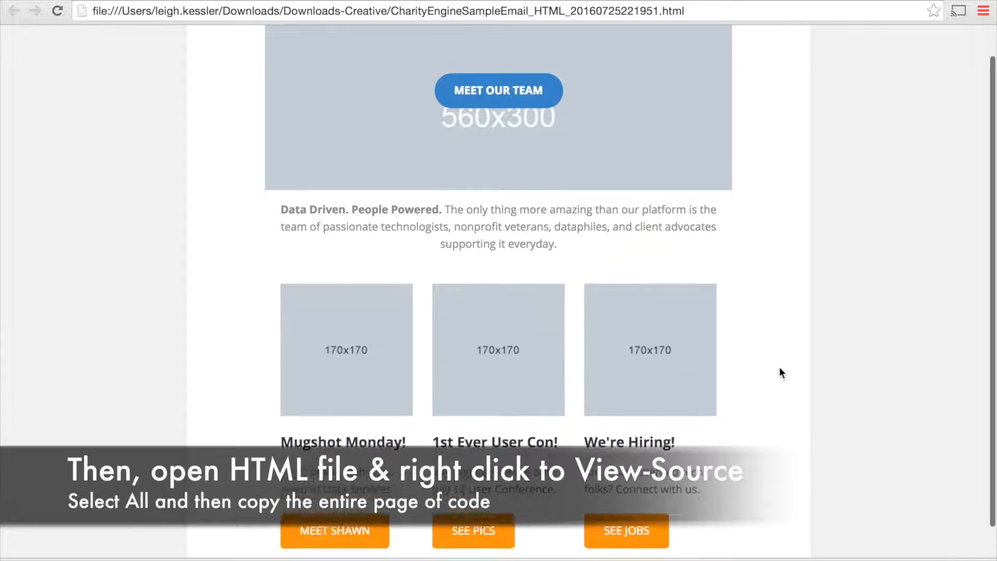
scroll(779, 367, up, 3)
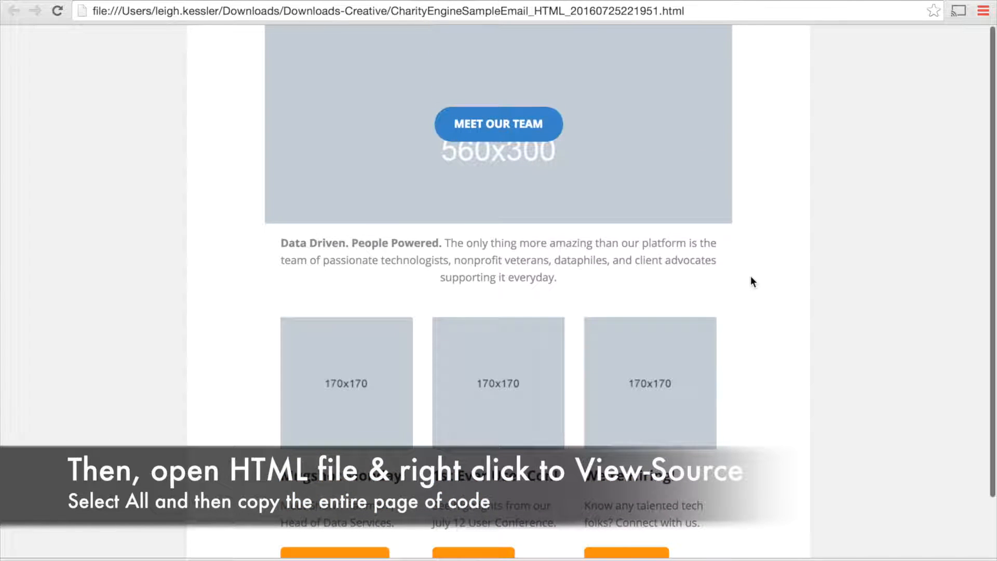
right_click(751, 274)
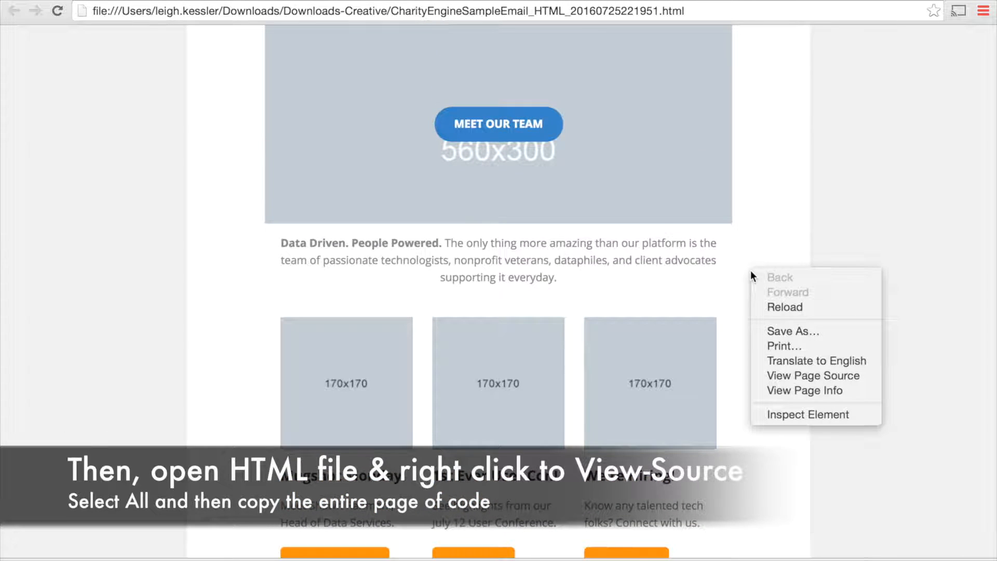
click(786, 377)
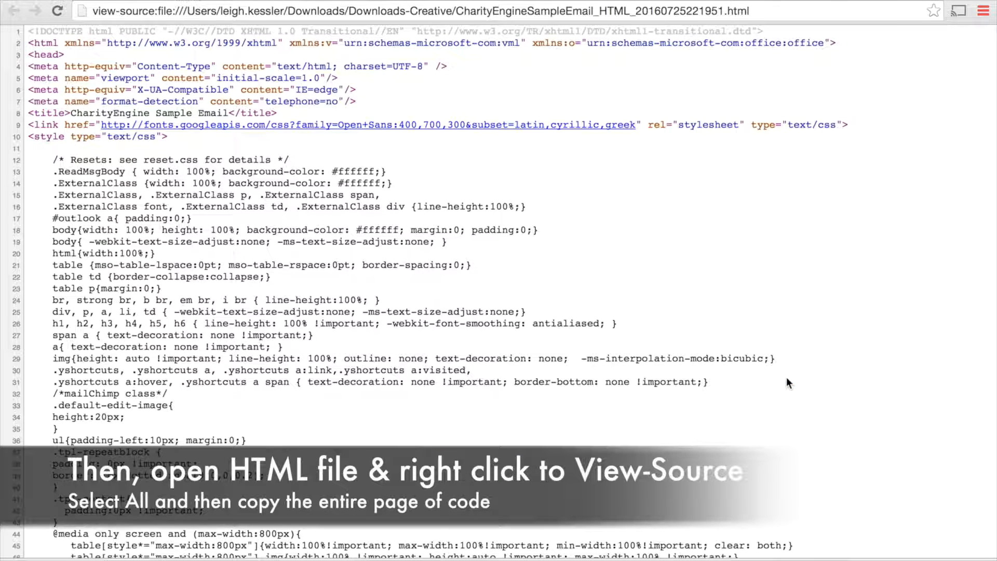
key(super+a)
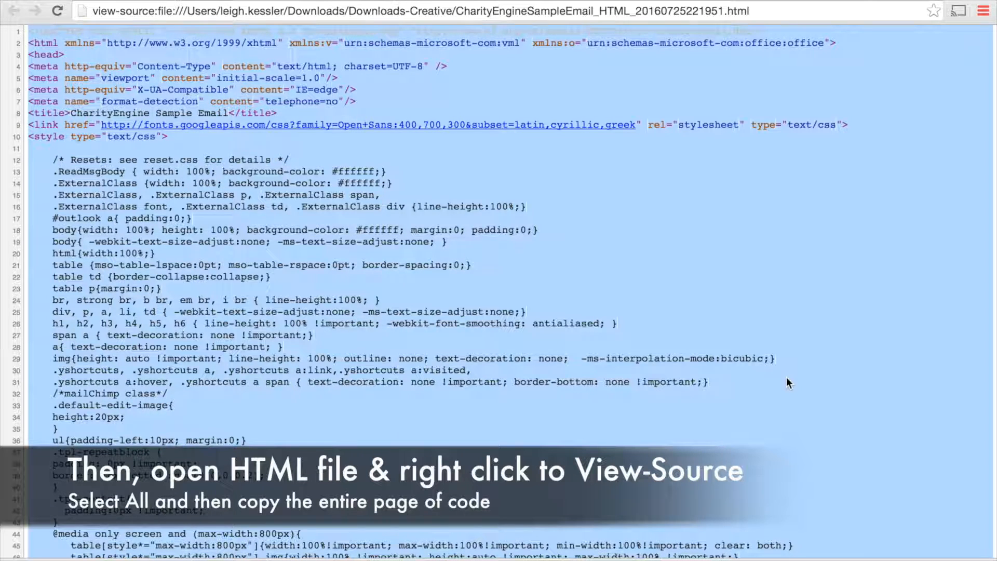
Switch to the "Meet the Team" email creative in CharityEngine and paste the copied HTML in as the email body's source code
mouse_move(146, 6)
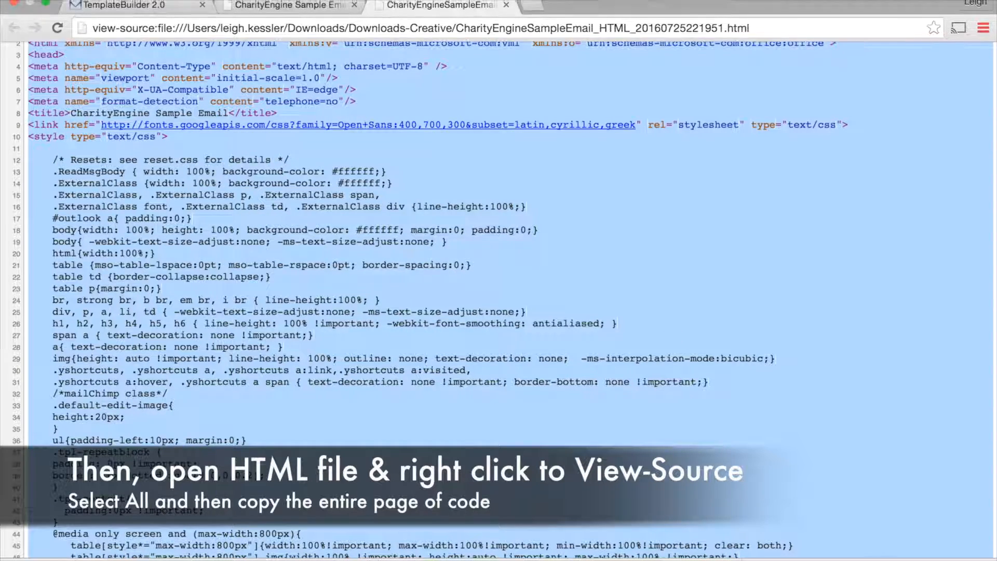
click(146, 5)
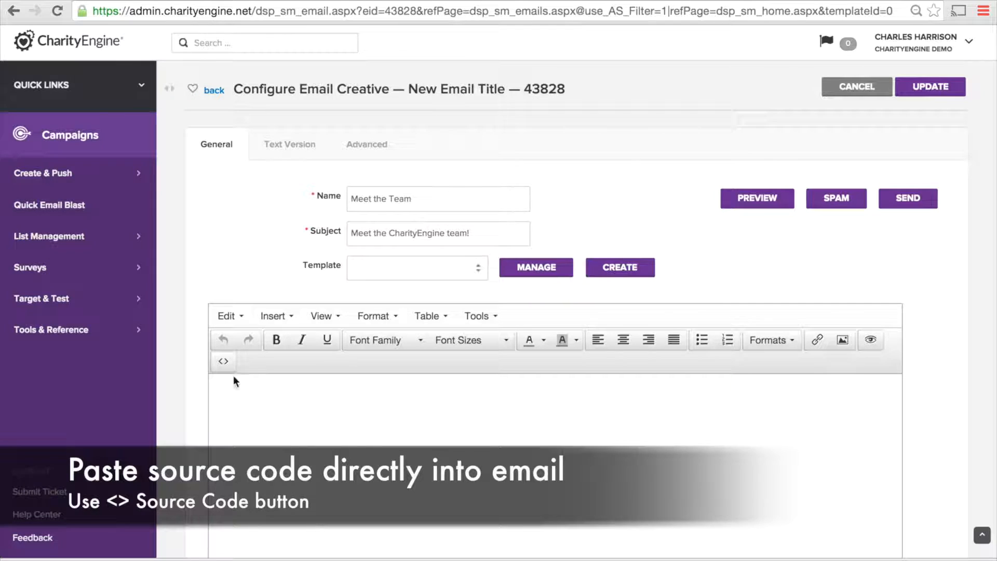
click(220, 364)
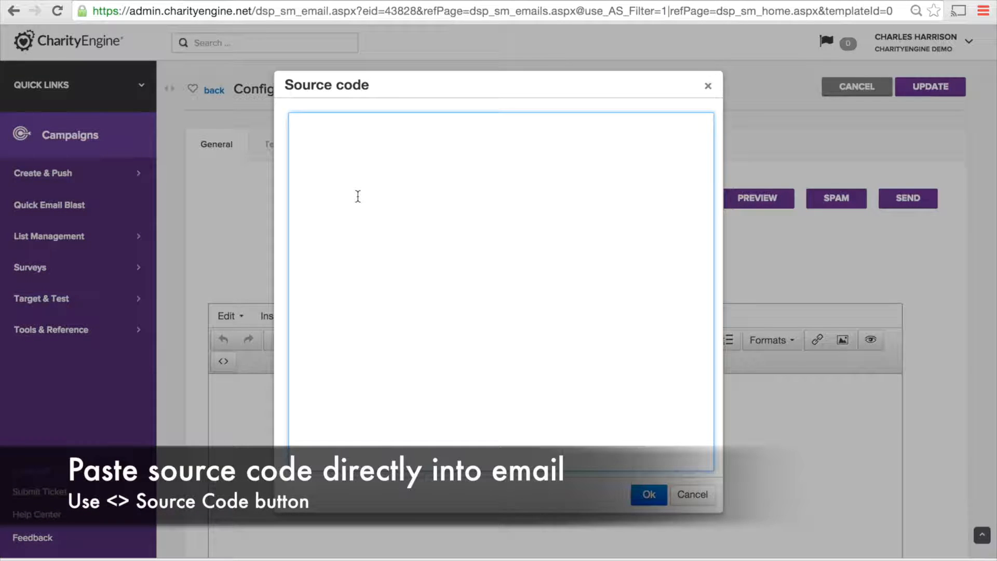
key(ctrl+v)
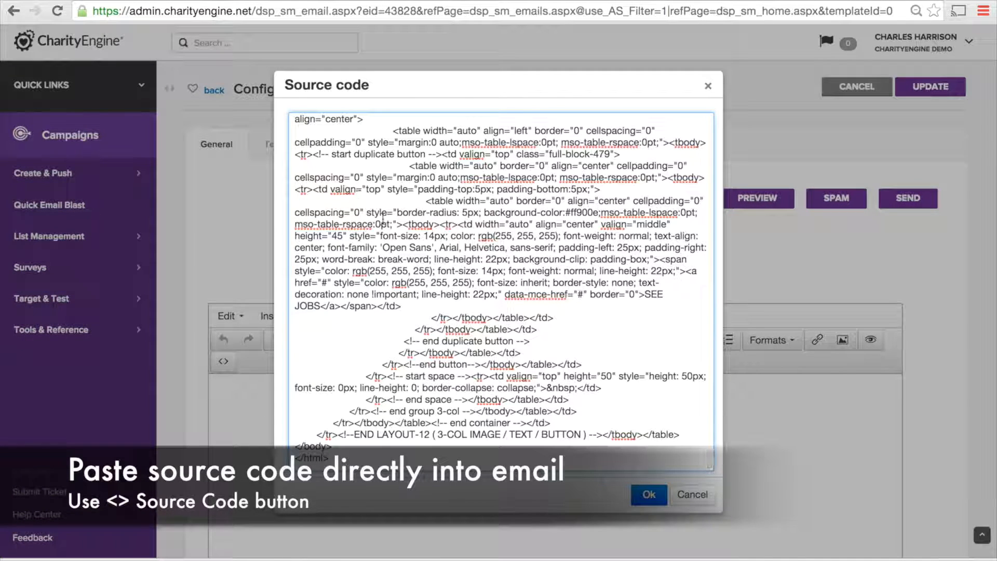
click(642, 501)
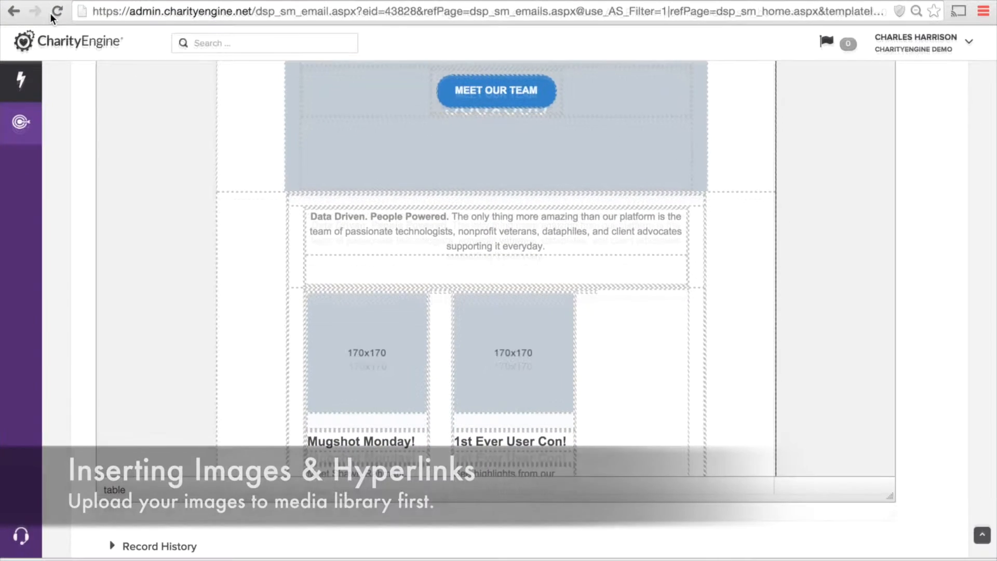
Replace the 170x170 placeholder above "Mugshot Monday!" with the media library picture of the man holding a green mug
scroll(218, 236, up, 7)
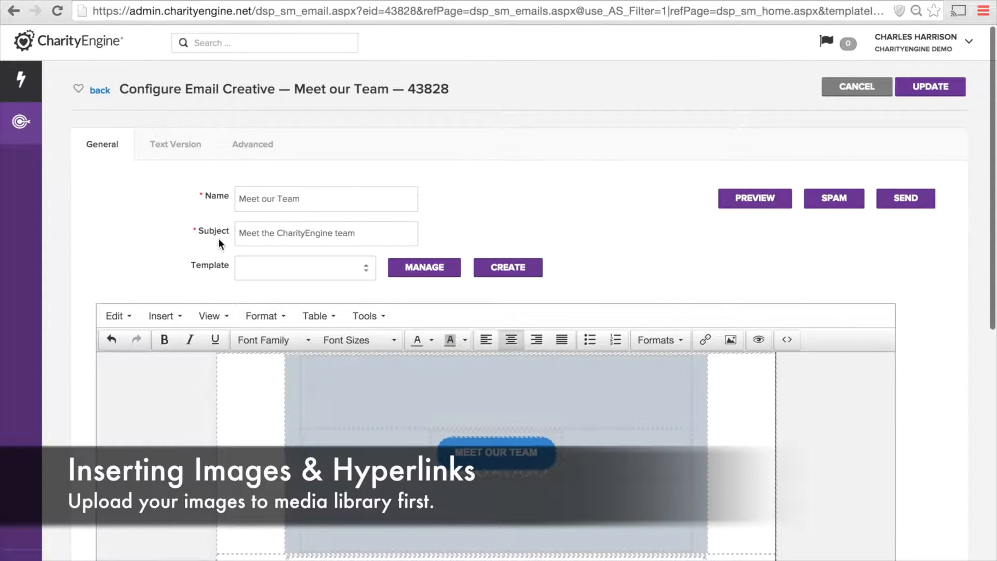
scroll(389, 454, down, 2)
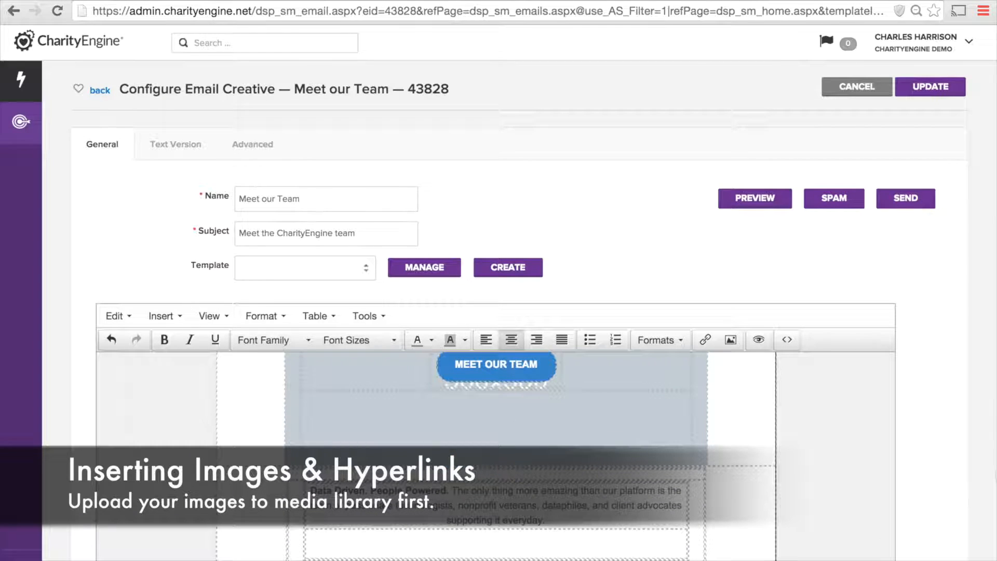
scroll(857, 475, up, 2)
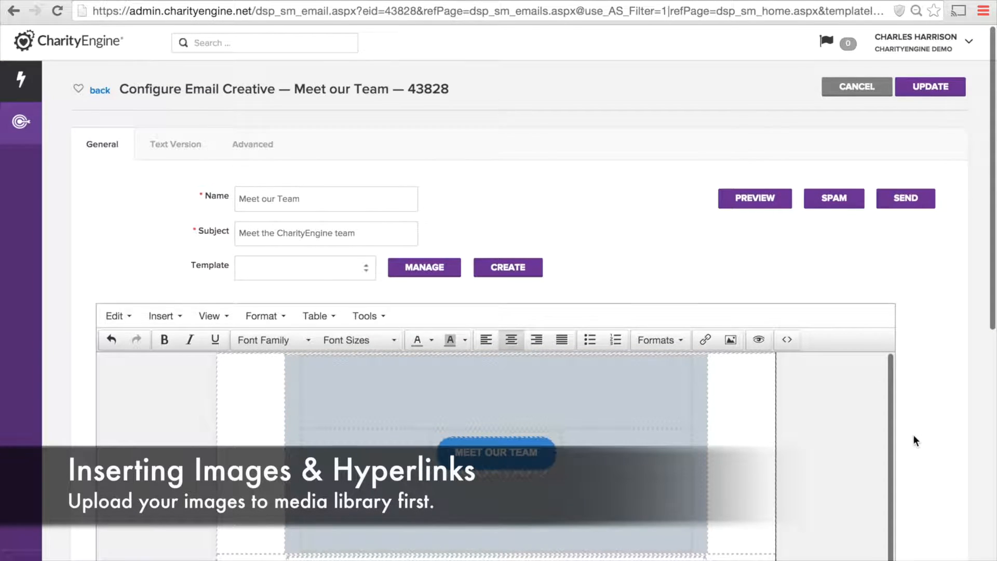
scroll(913, 434, down, 4)
scroll(913, 434, down, 2)
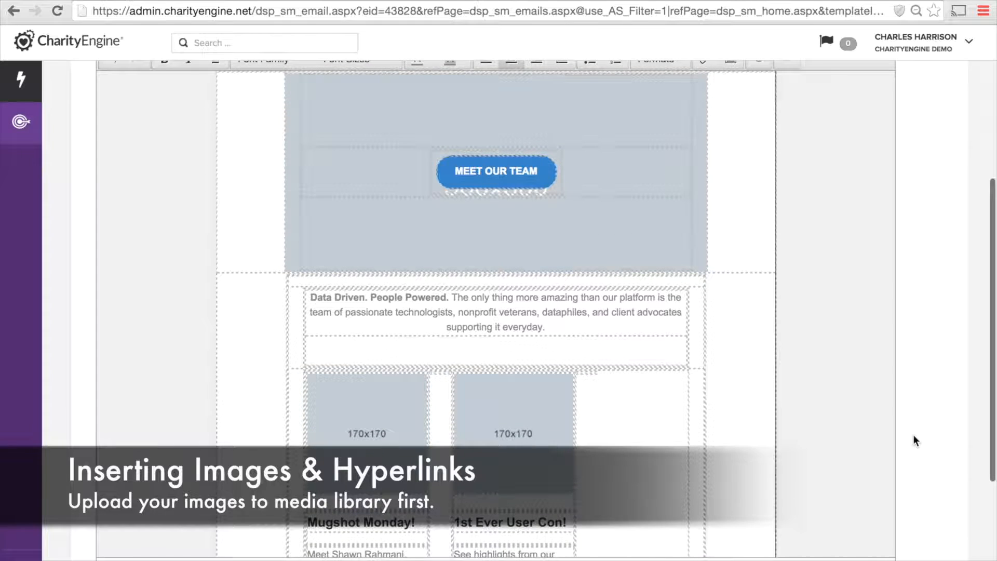
scroll(913, 435, down, 1)
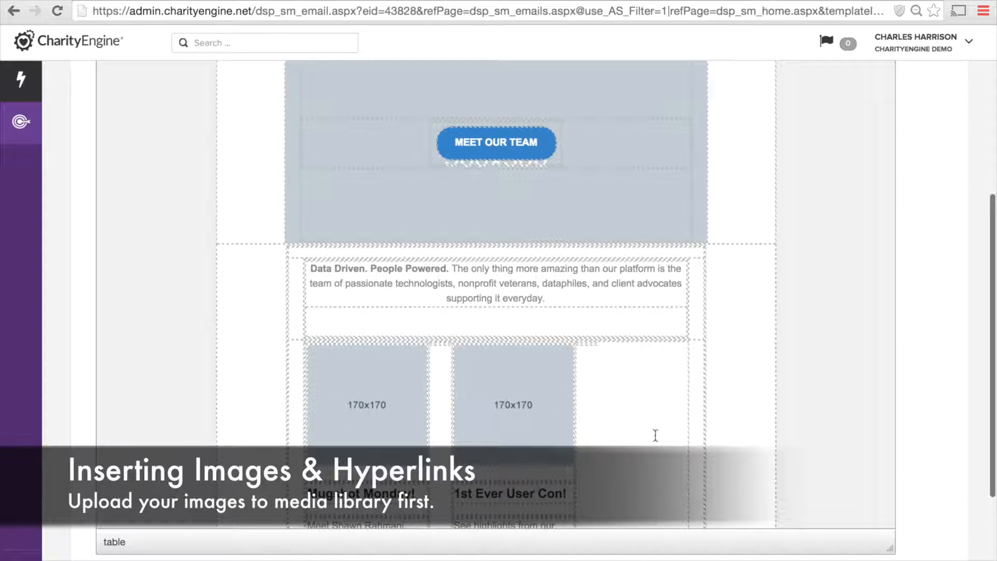
click(405, 405)
scroll(826, 265, up, 3)
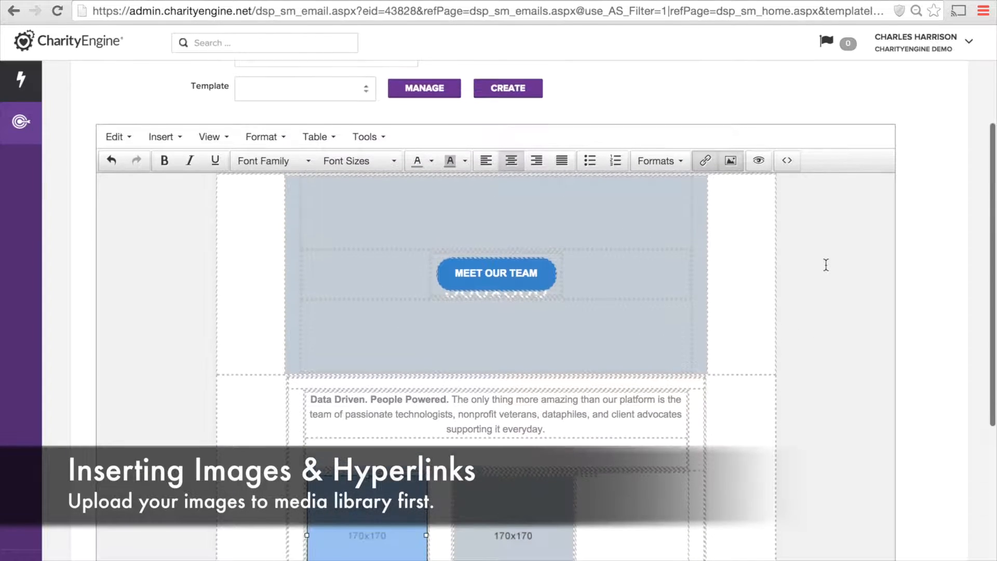
click(731, 167)
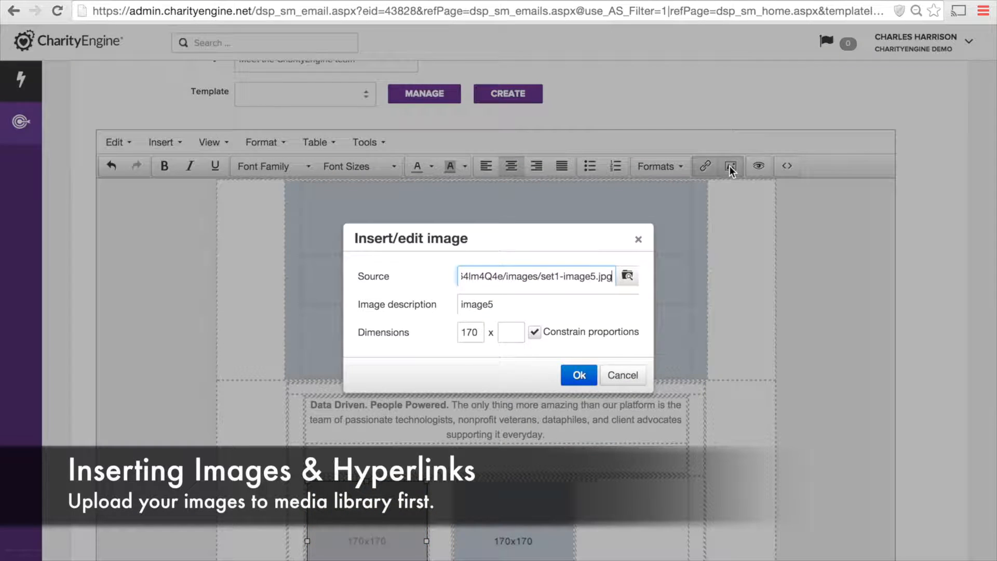
click(628, 275)
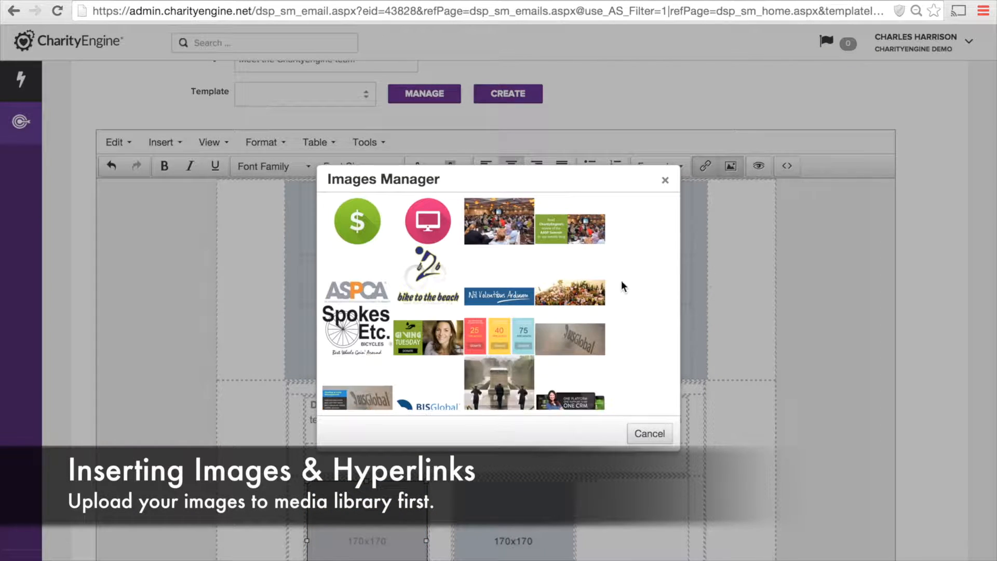
scroll(592, 332, down, 5)
scroll(589, 338, down, 10)
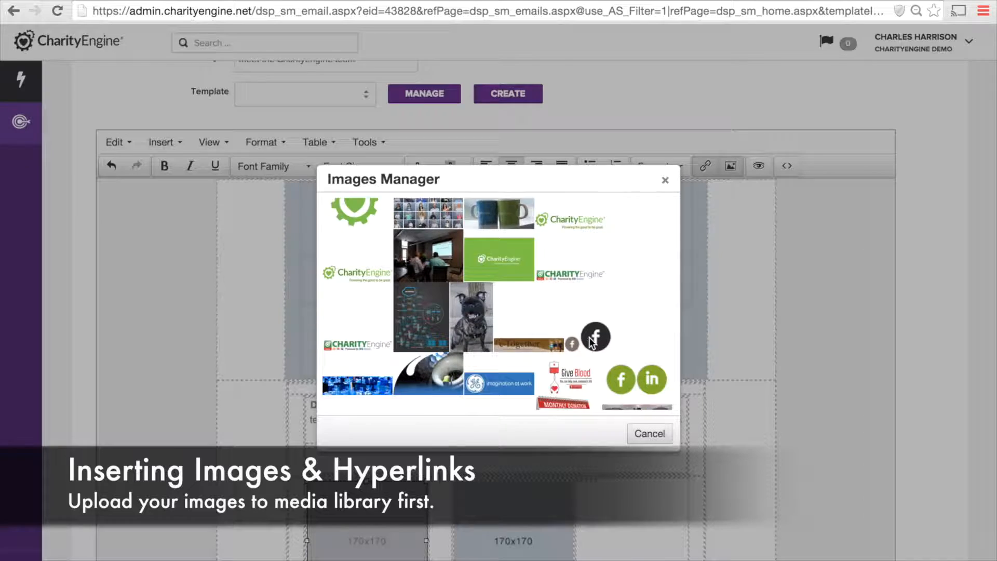
scroll(592, 344, down, 5)
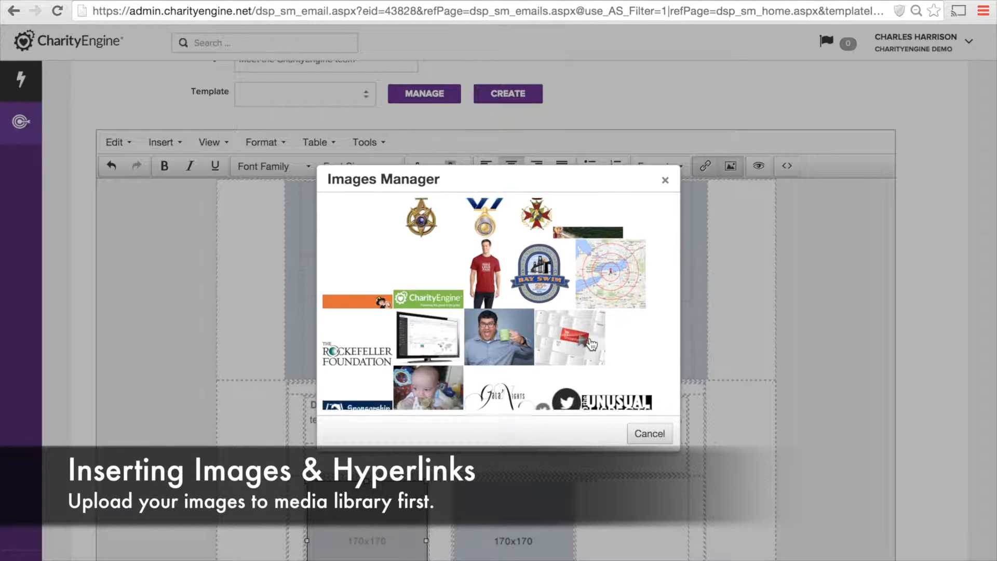
click(511, 296)
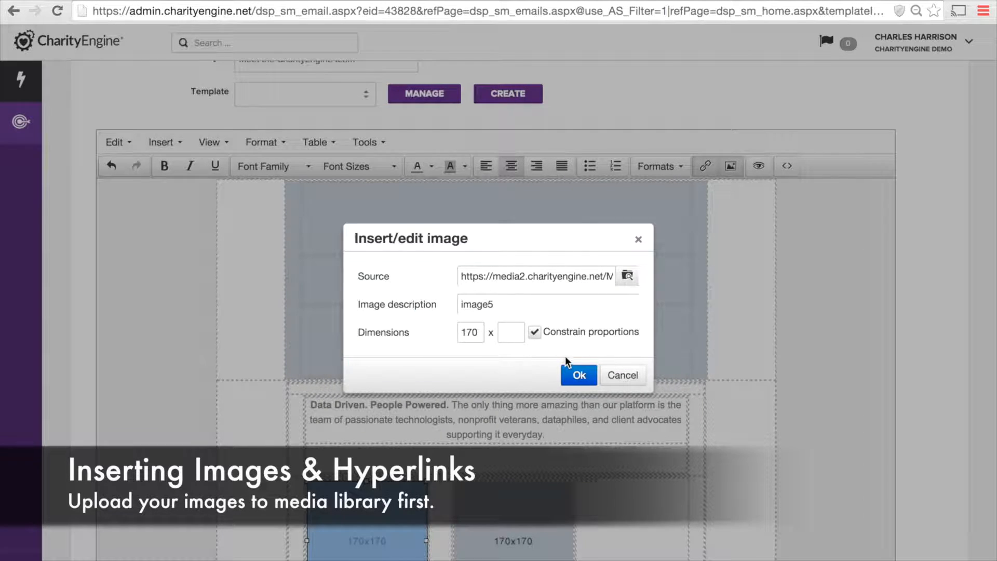
click(580, 375)
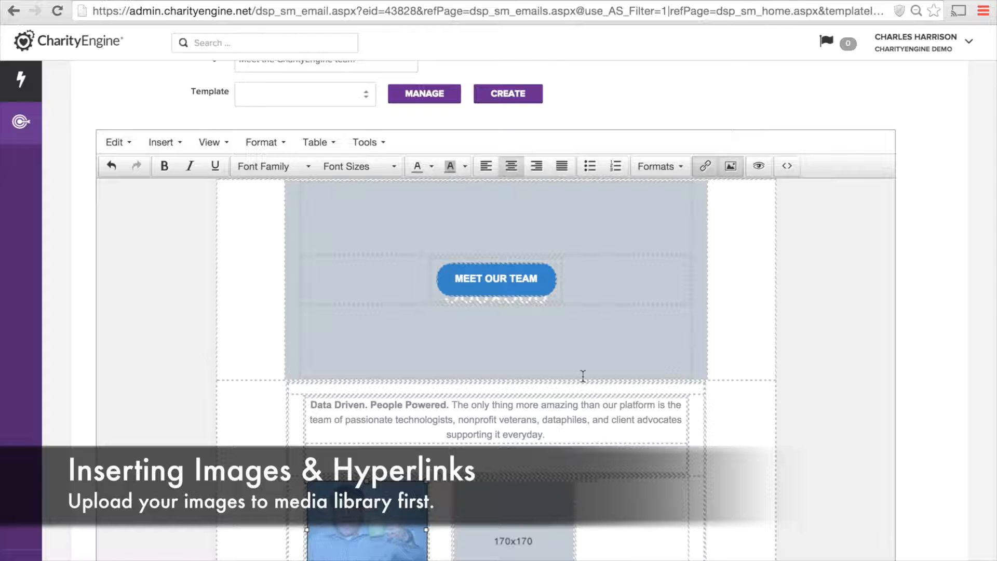
Replace the 170x170 placeholder above "1st Ever User Con!" with the media library photo of people watching a projected presentation
click(512, 518)
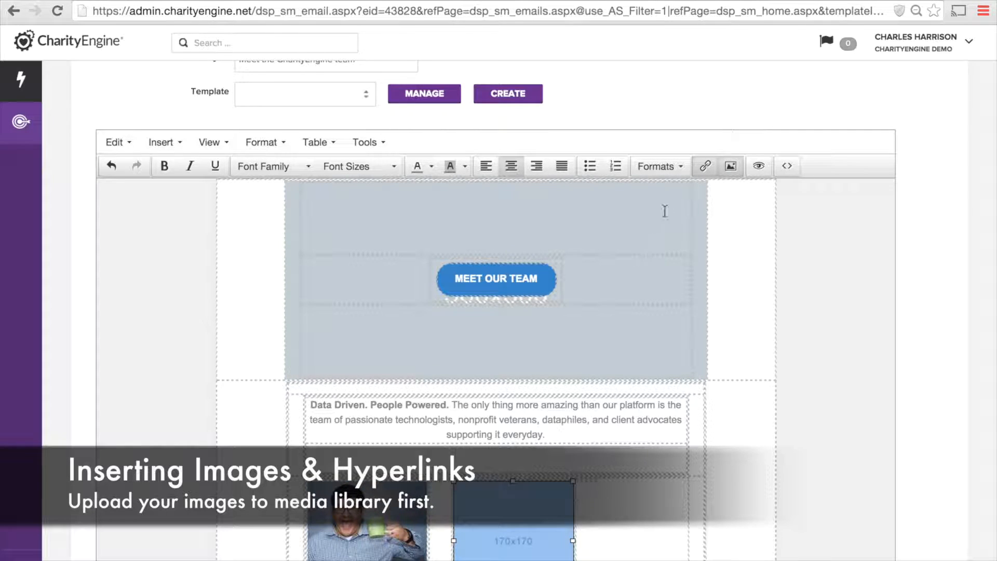
click(731, 166)
click(627, 275)
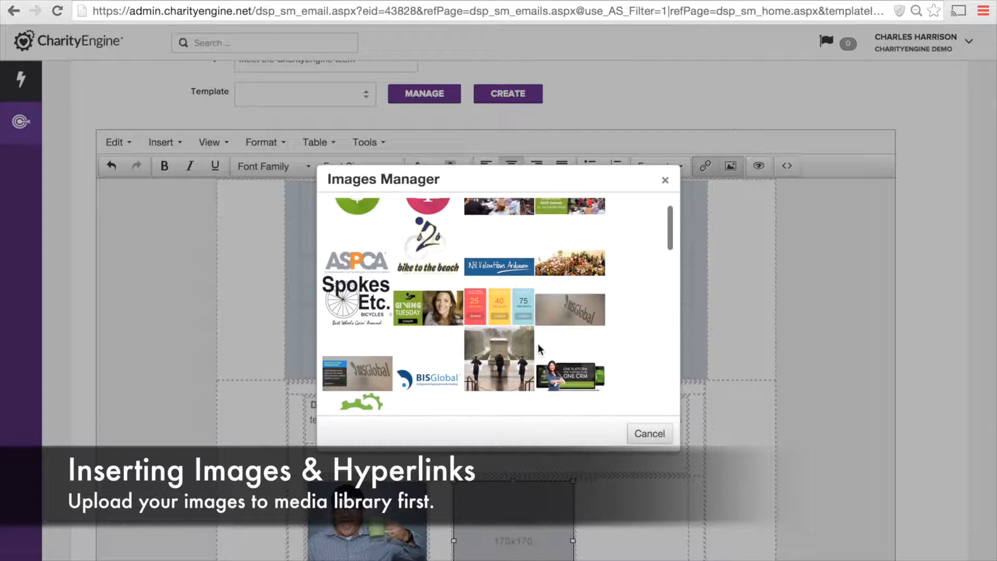
scroll(539, 350, down, 3)
click(434, 338)
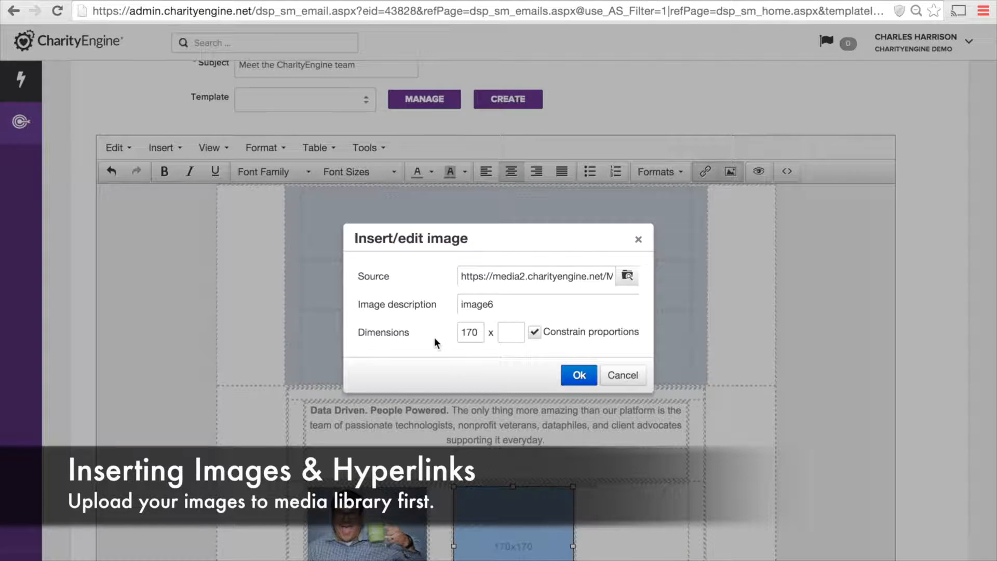
click(579, 376)
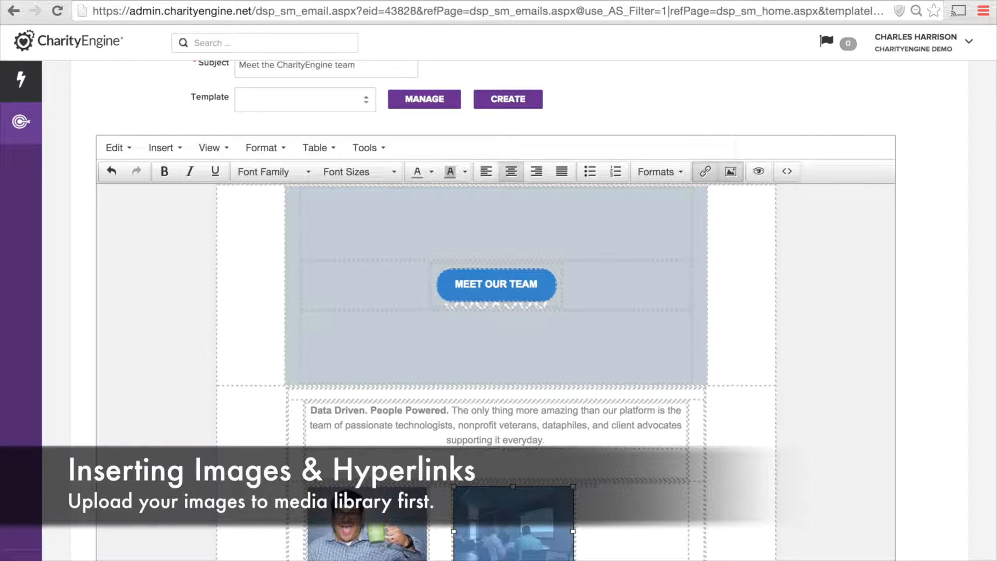
click(393, 533)
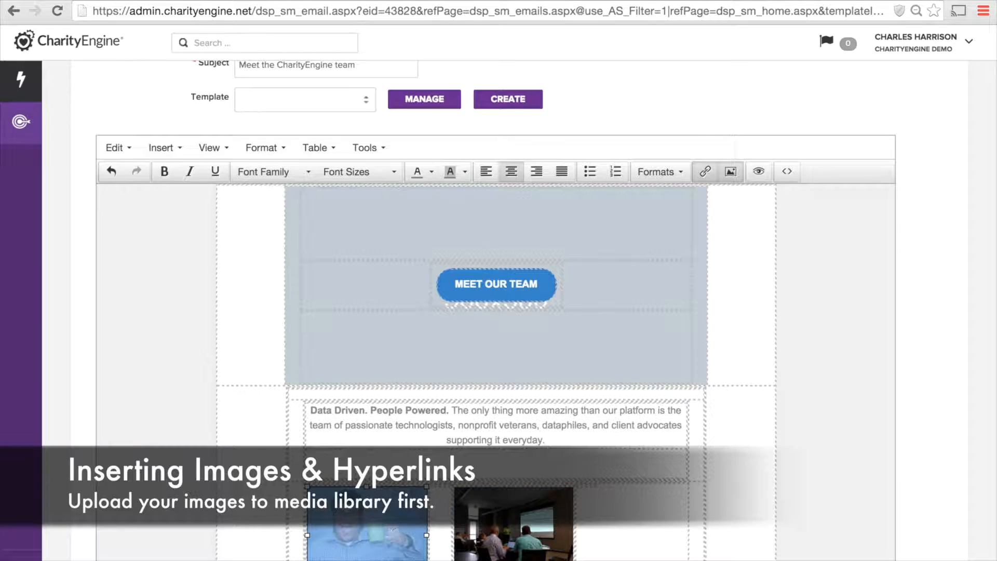
click(705, 172)
drag(453, 295, 364, 293)
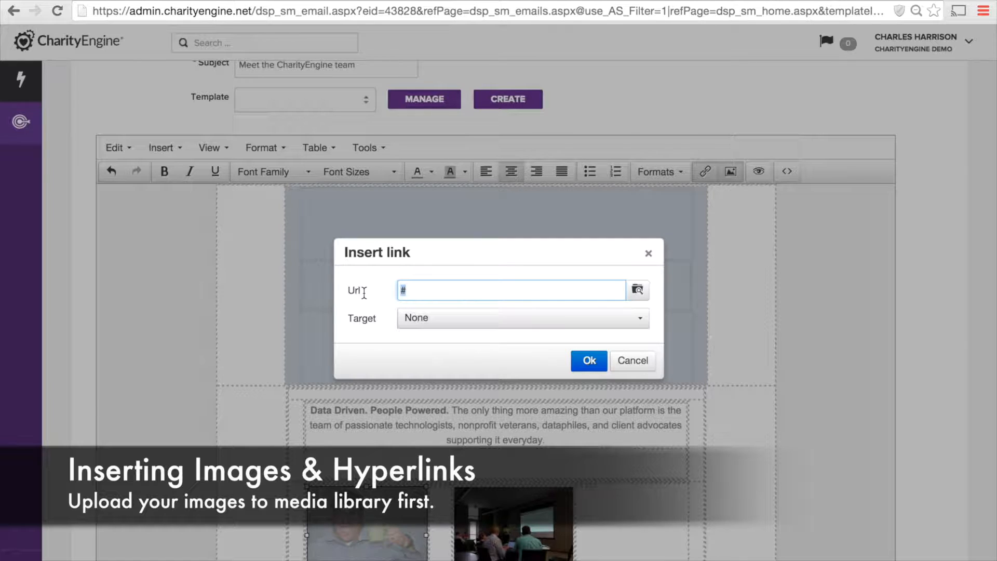
text(www.charityengine.net)
click(592, 358)
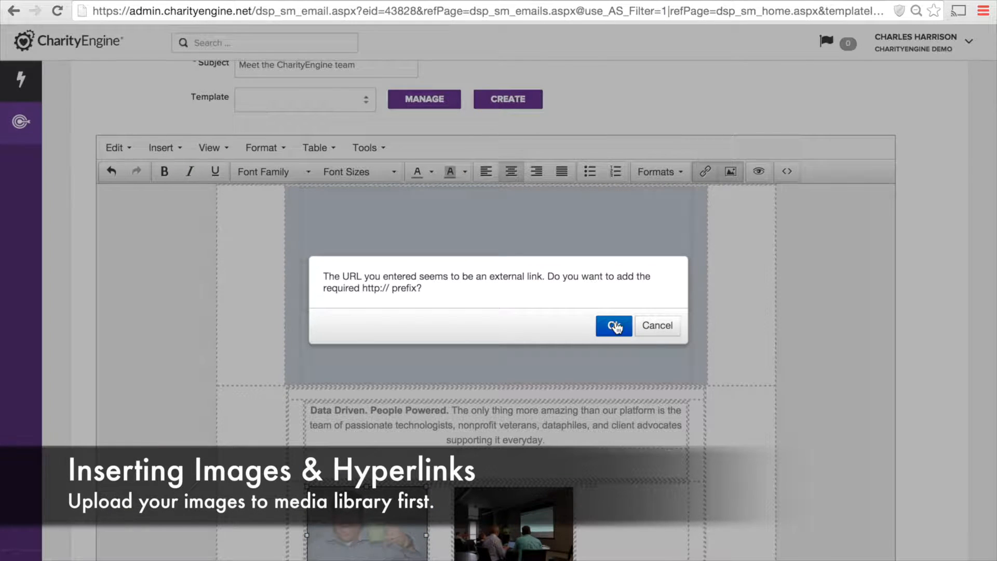
click(615, 326)
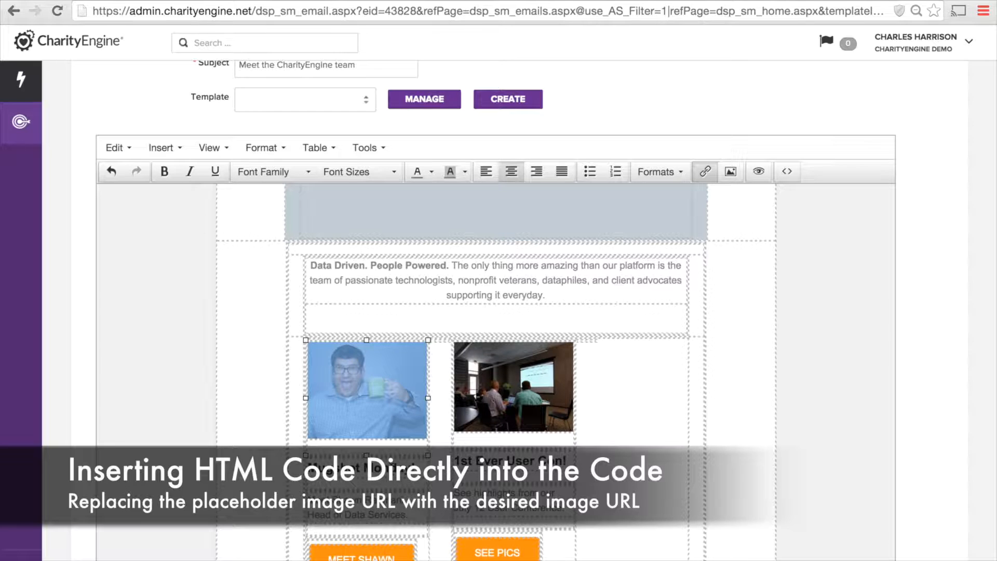
Try to replace the "MEET OUR TEAM" header block with the media library's team photo grid at width 560, and undo the insertion
double_click(391, 467)
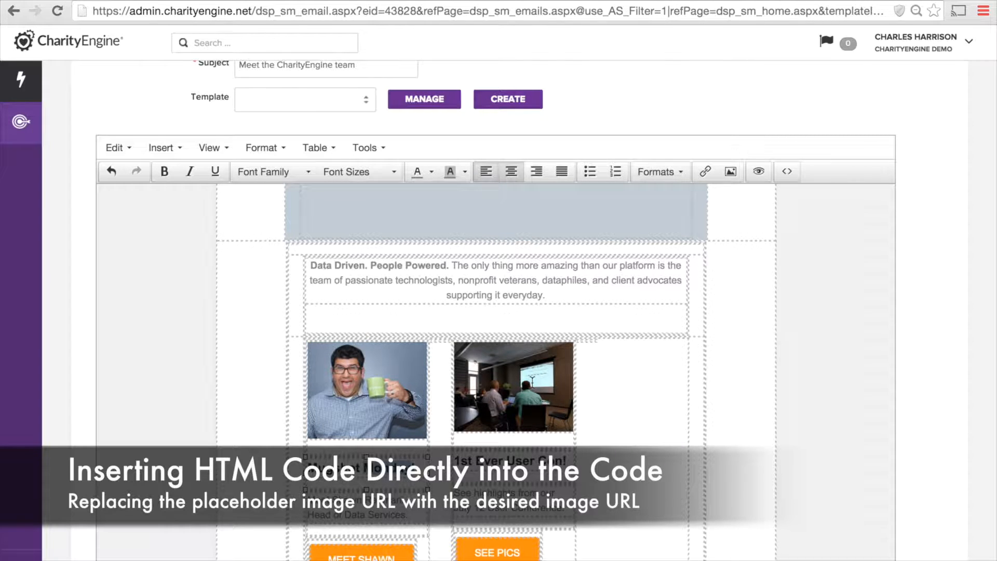
scroll(532, 382, up, 5)
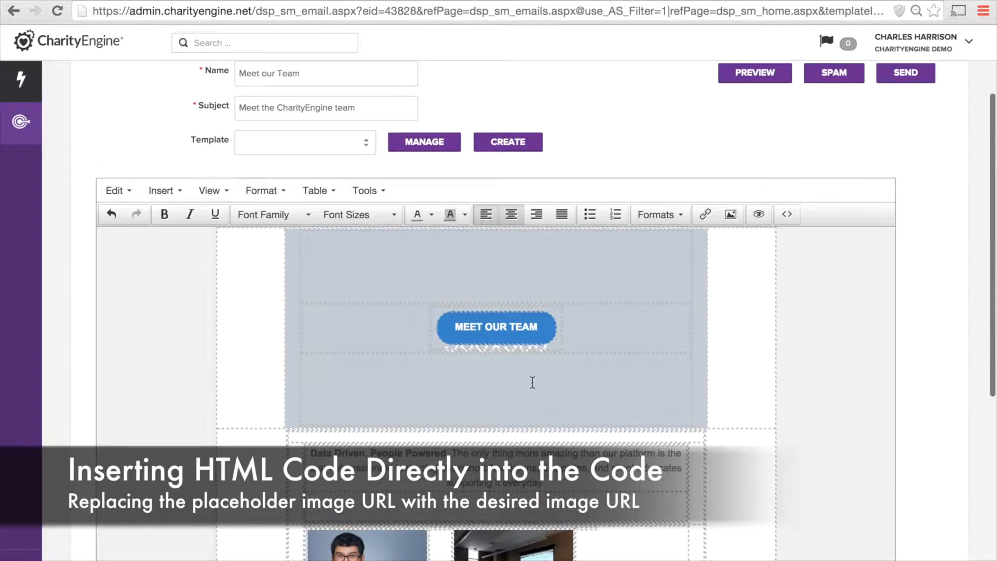
click(545, 331)
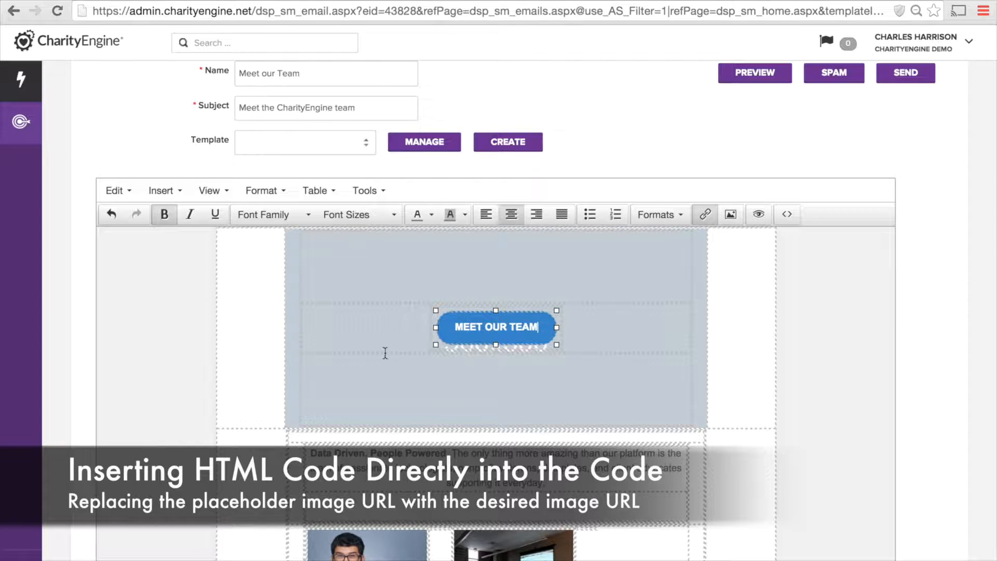
click(291, 371)
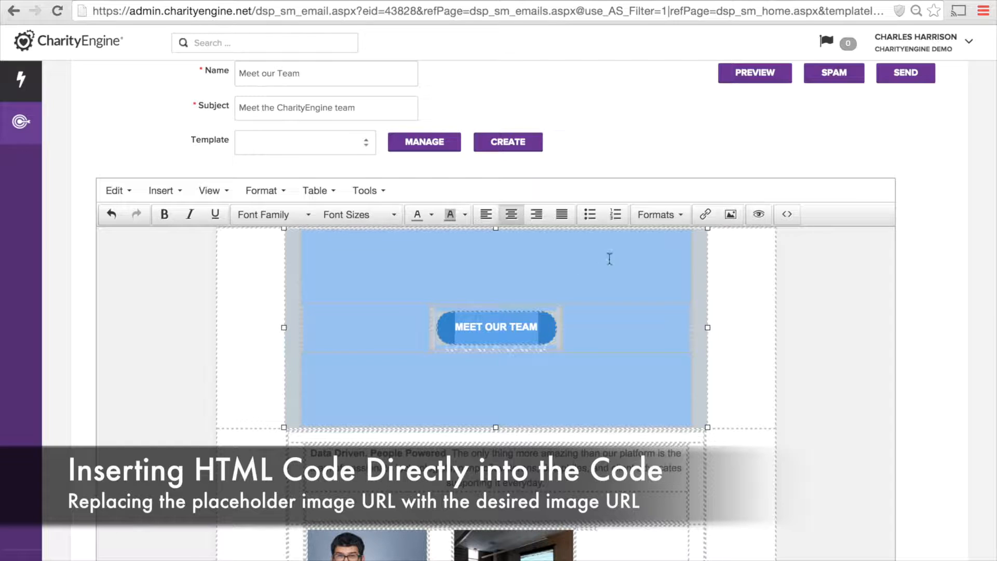
click(729, 215)
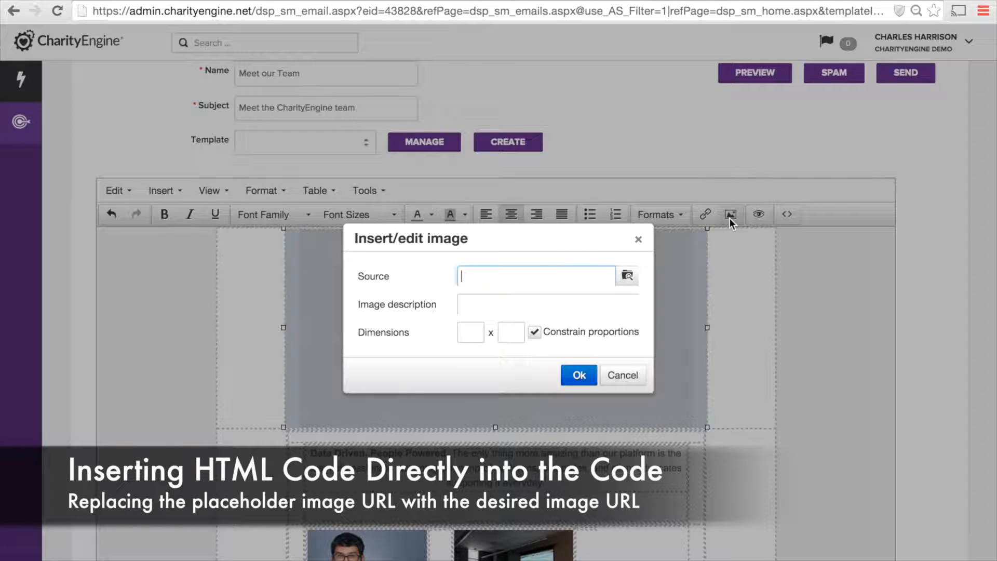
click(627, 275)
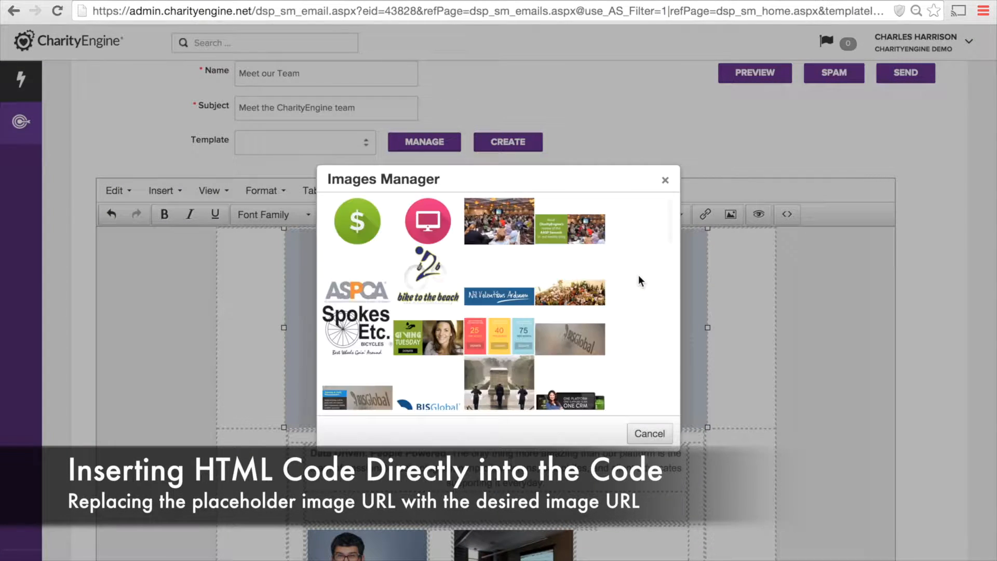
scroll(526, 351, down, 5)
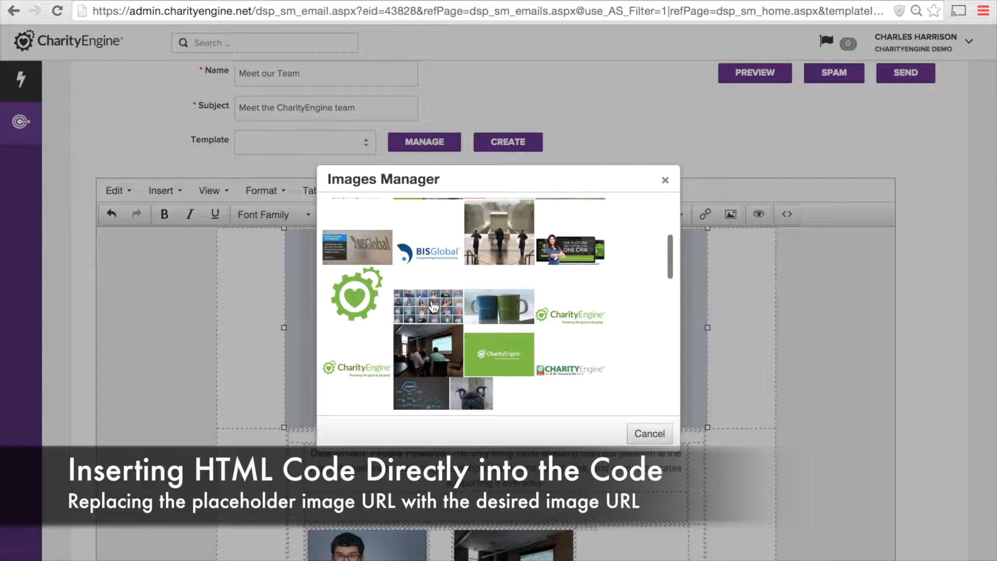
click(431, 300)
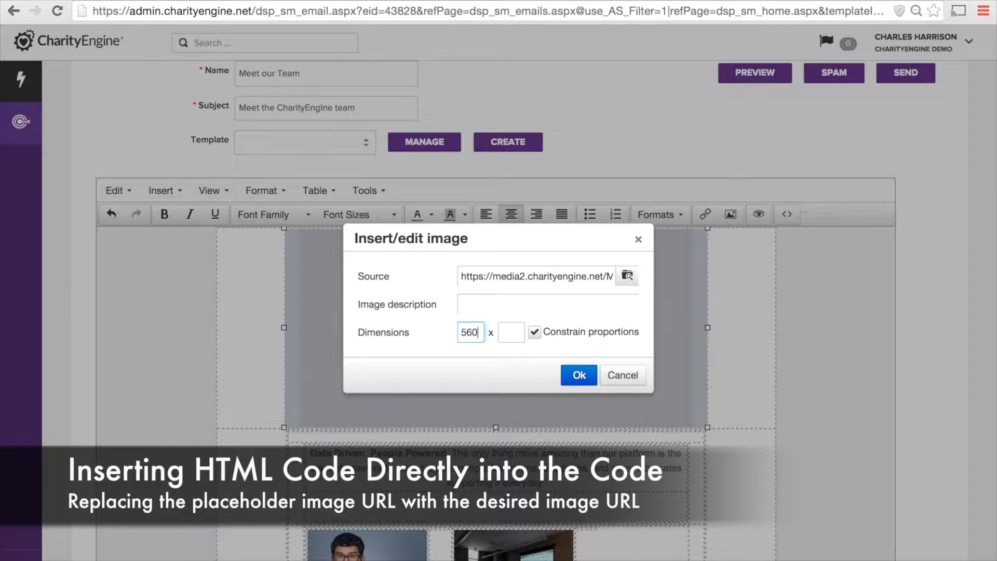
click(575, 375)
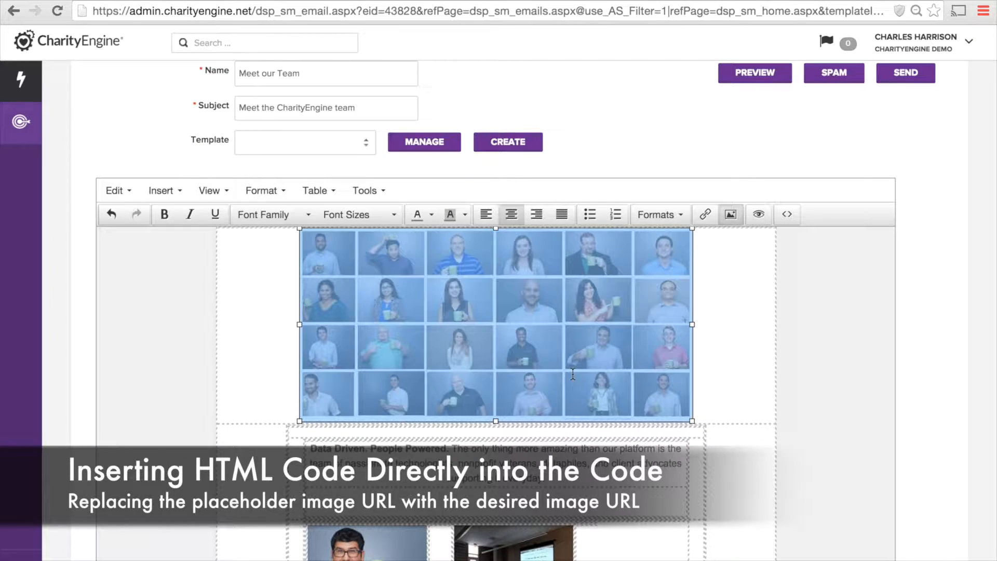
scroll(572, 374, up, 1)
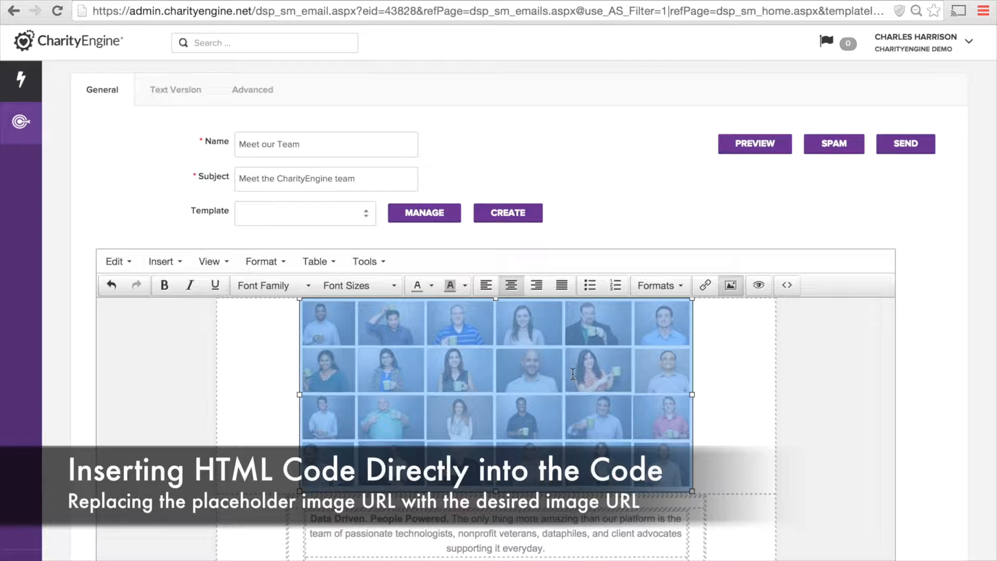
click(111, 286)
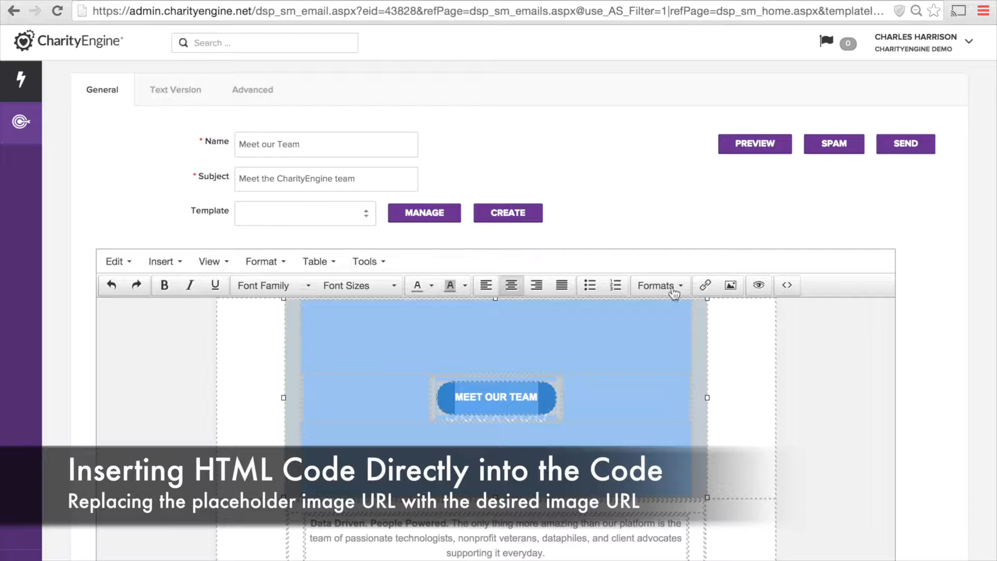
Open the email's source code, search for "meet" and locate the header's background-image URL above the "MEET OUR TEAM" link
click(789, 288)
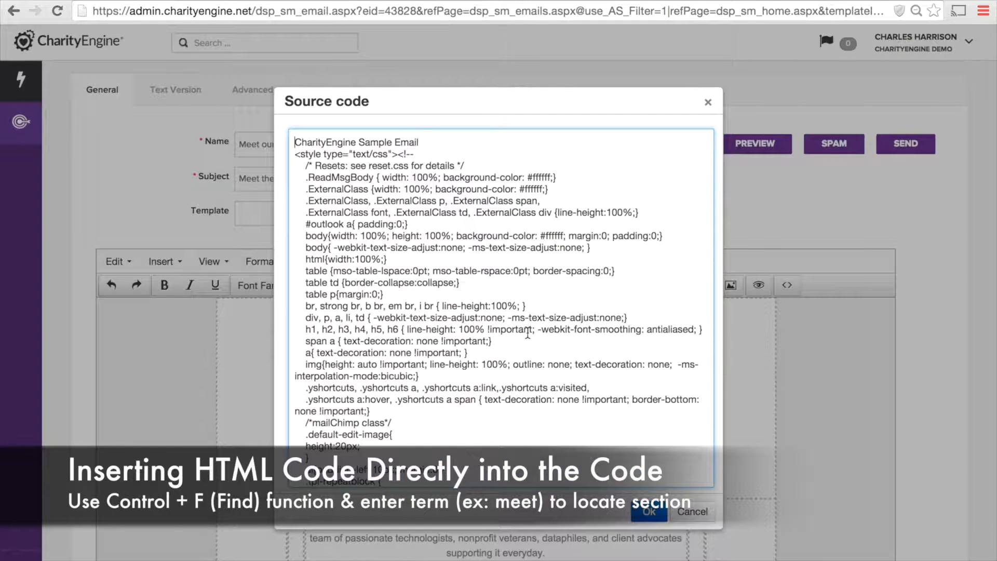
key(ctrl+f)
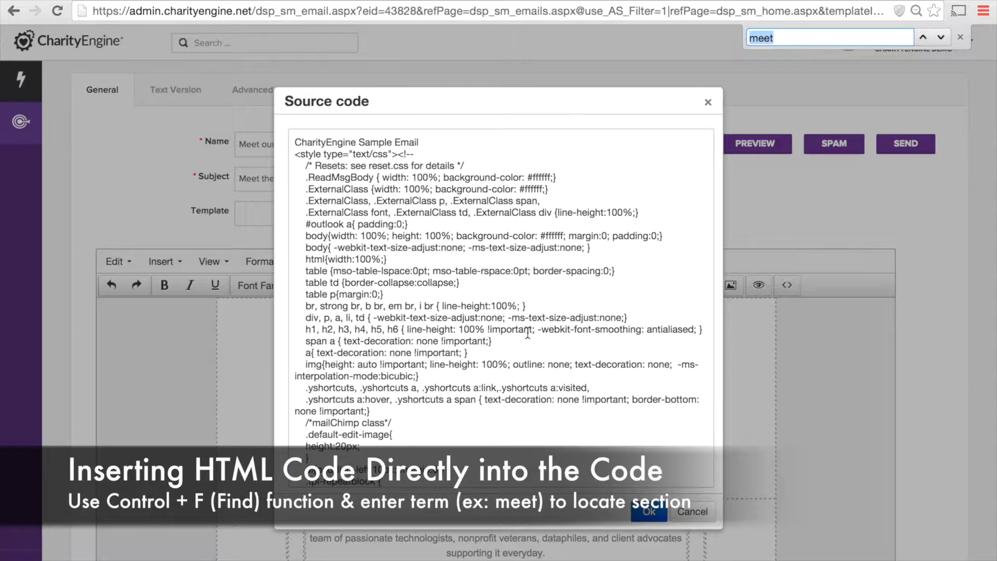
key(Return)
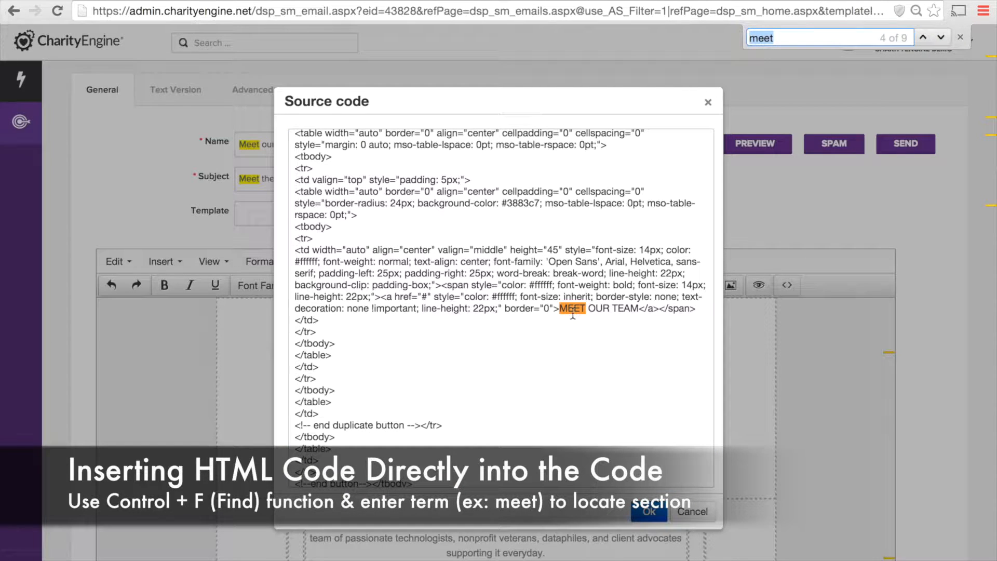
scroll(503, 275, up, 3)
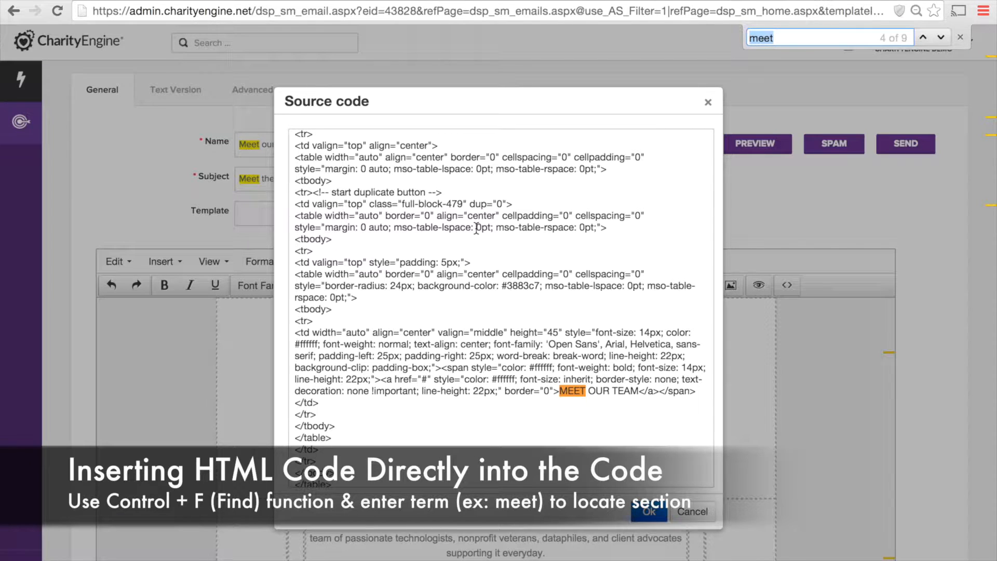
scroll(476, 229, up, 6)
scroll(476, 229, up, 10)
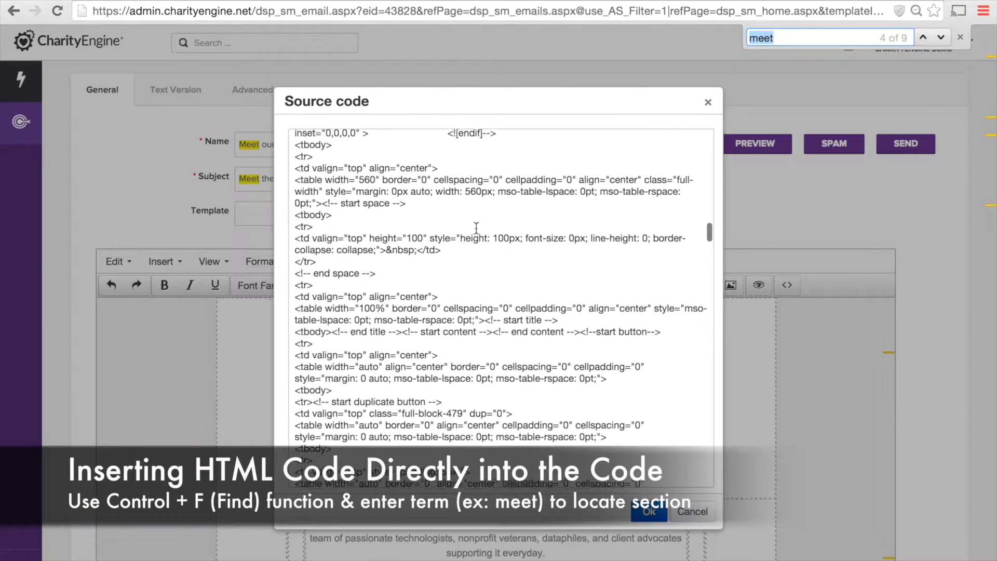
scroll(476, 229, up, 1)
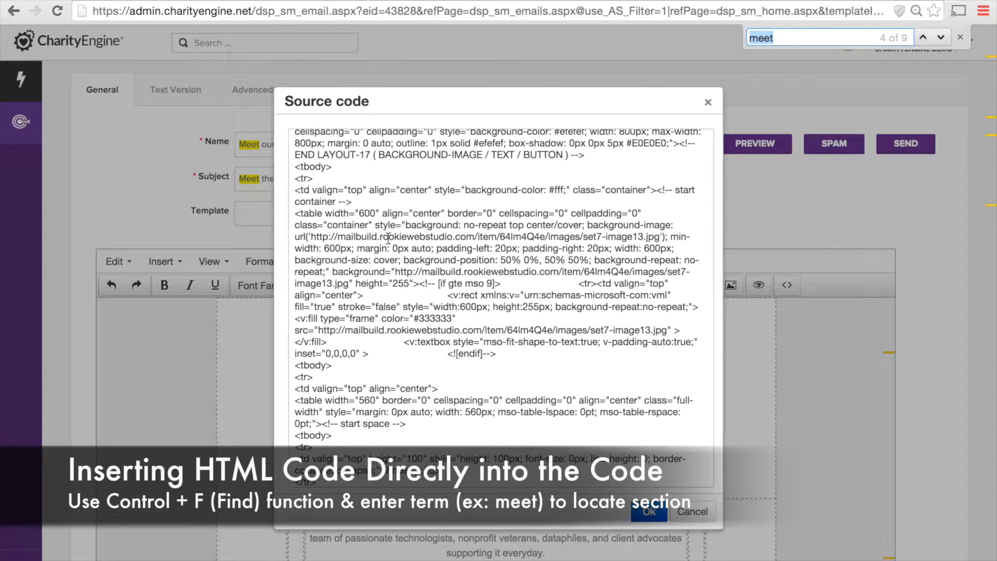
drag(312, 237, 661, 238)
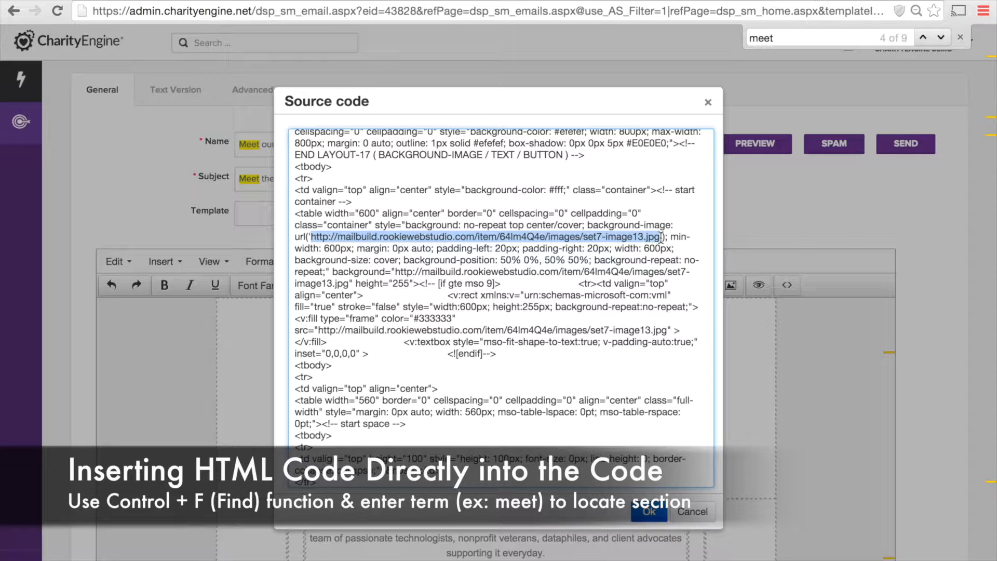
text(https://media2.charityengine.net/MC/_smartMailerFiles/767/CETeamPic.png)
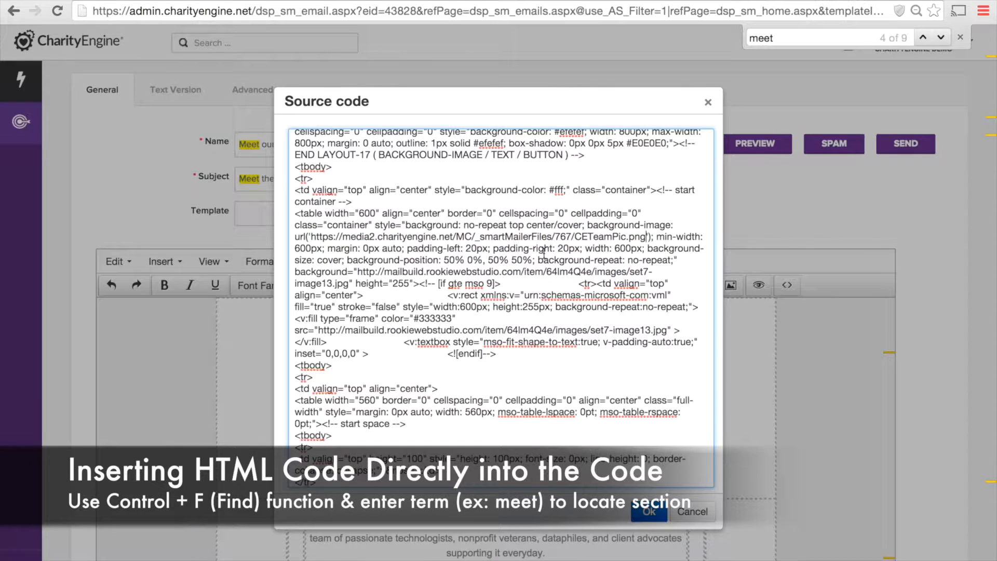
mouse_move(358, 272)
mouse_down()
mouse_move(632, 263)
mouse_move(514, 284)
mouse_move(349, 284)
mouse_up()
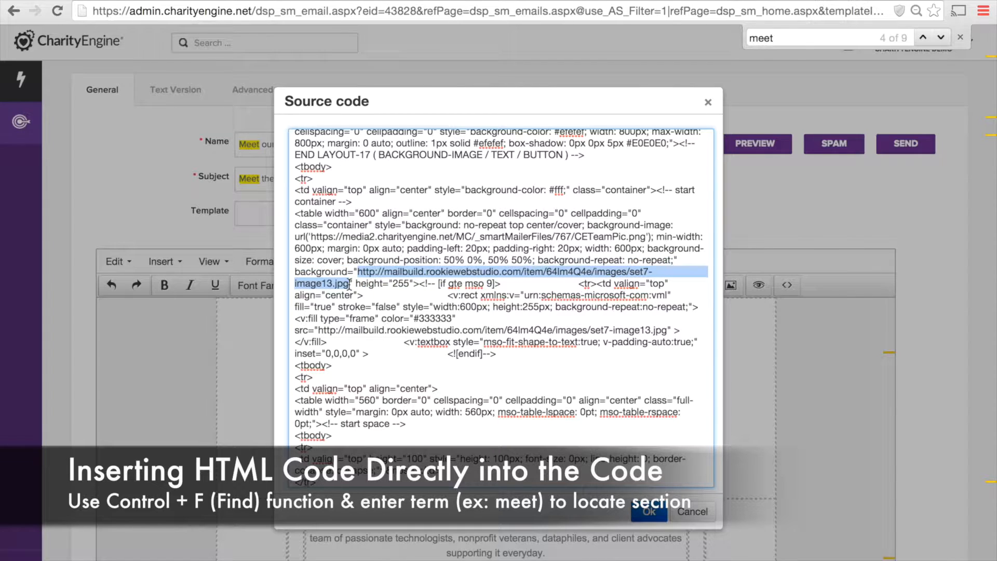
text(https://media2.charityengine.net/MC/_smartMailerFiles/767/CETeamPic.png)
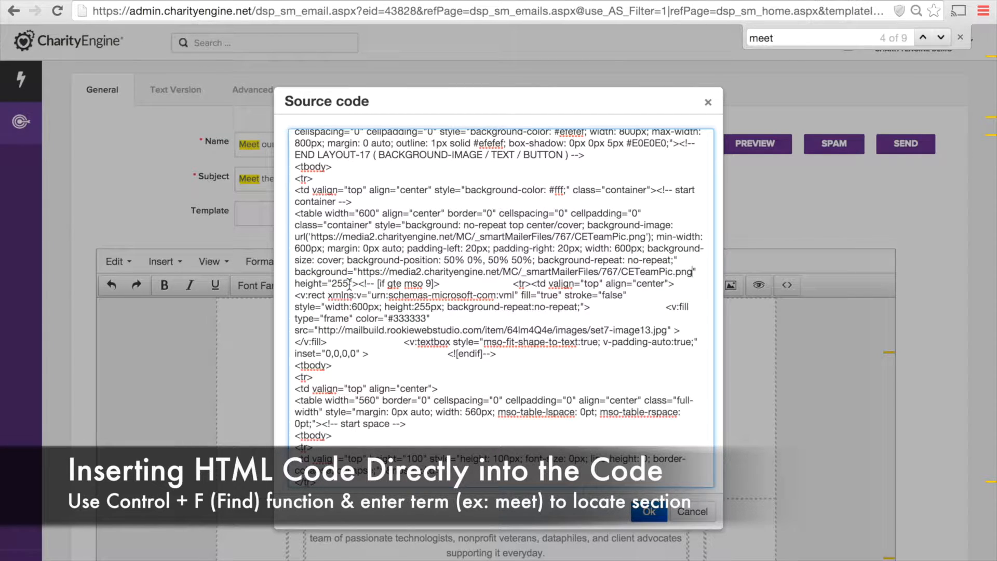
drag(317, 330, 666, 326)
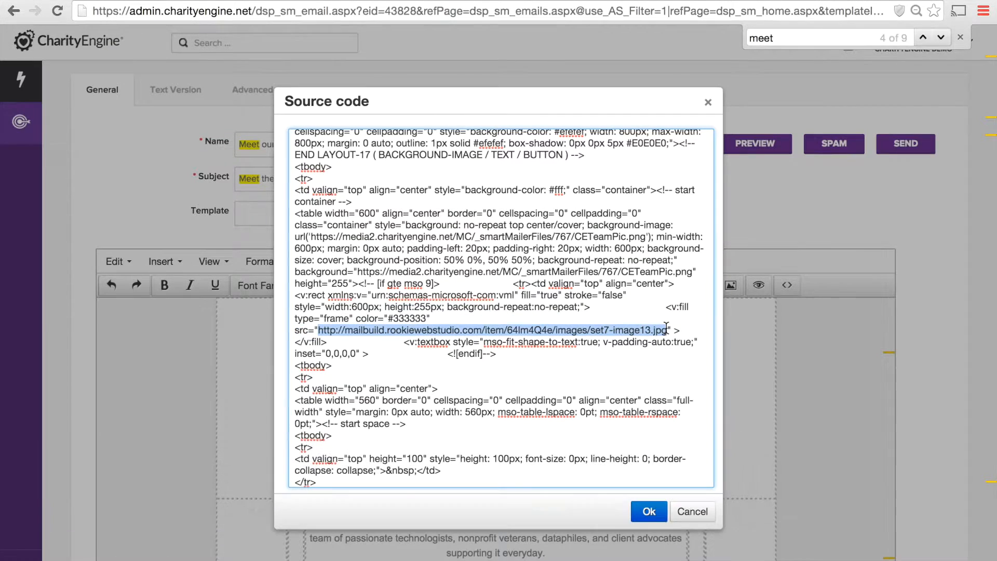
text(https://media2.charityengine.net/MC/_smartMailerFiles/767/CETeamPic.png)
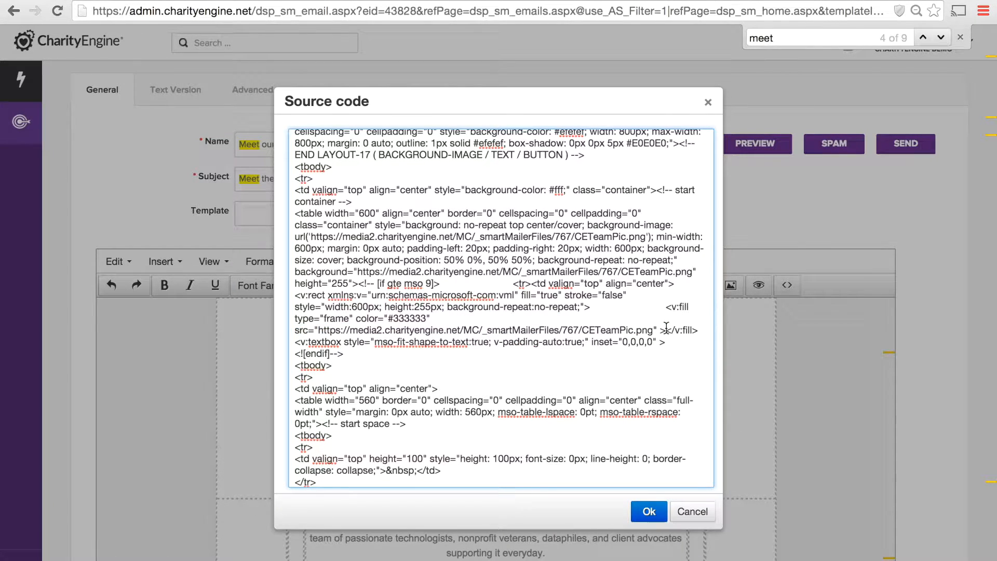
click(648, 510)
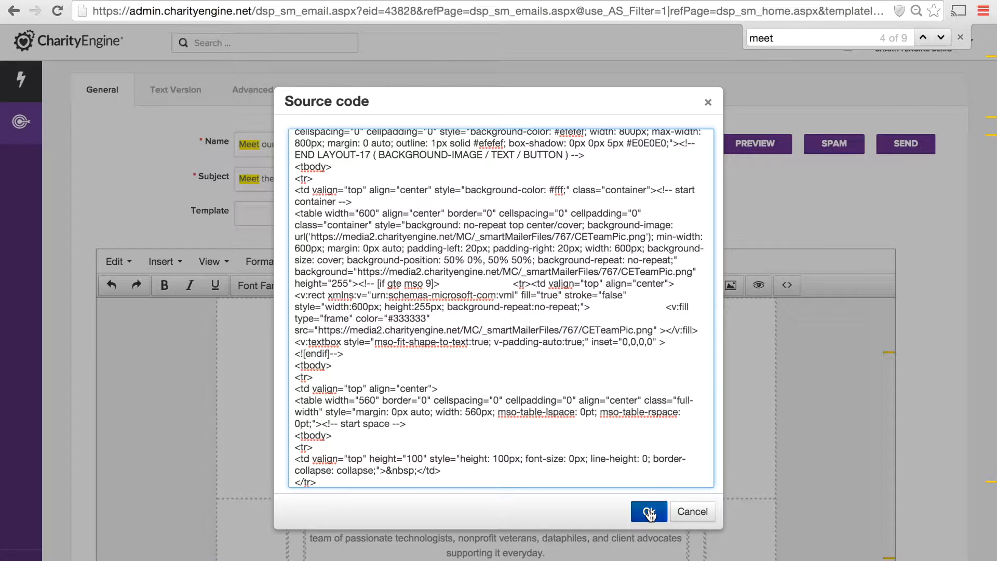